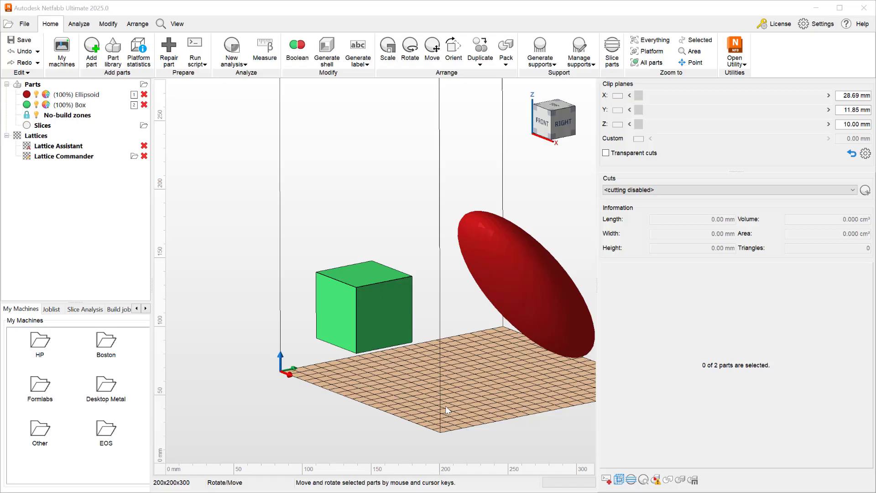
# - Select the tilted red ellipsoid (100.00 × 100.22 × 122.26 mm) on the build platform
pyautogui.moveTo(418, 390); pyautogui.dragTo(450, 441, button='right')
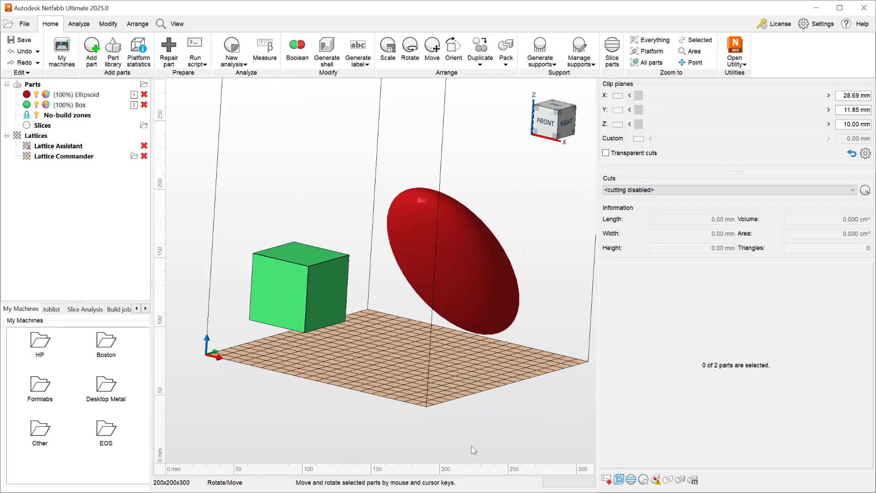
pyautogui.click(487, 274)
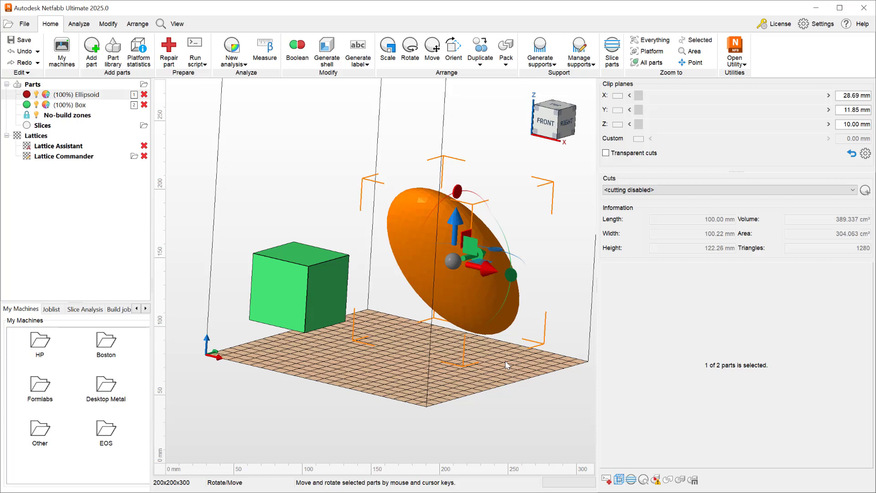
pyautogui.moveTo(505, 360); pyautogui.dragTo(480, 363, button='right')
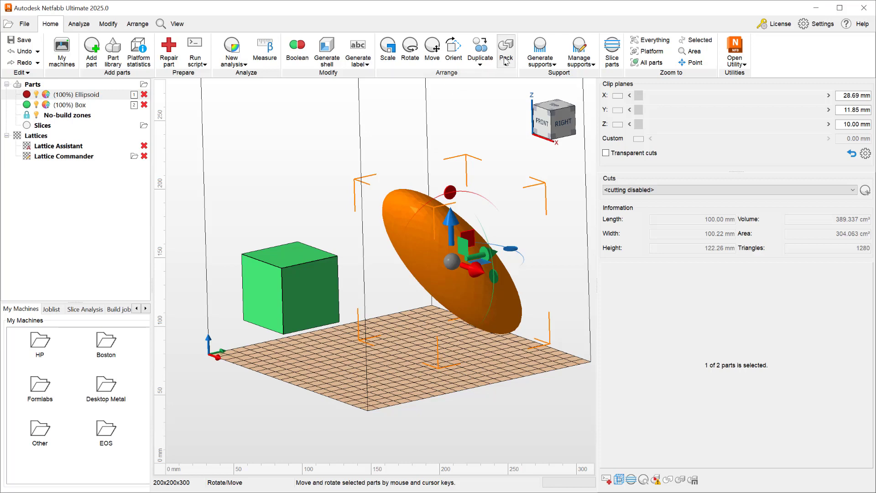
# - Open the ellipsoid in the support editor
pyautogui.click(549, 64)
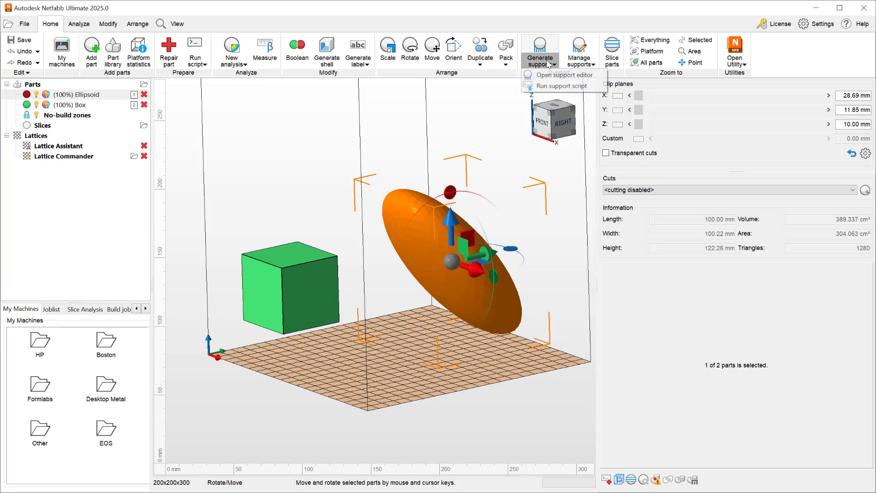
pyautogui.click(547, 76)
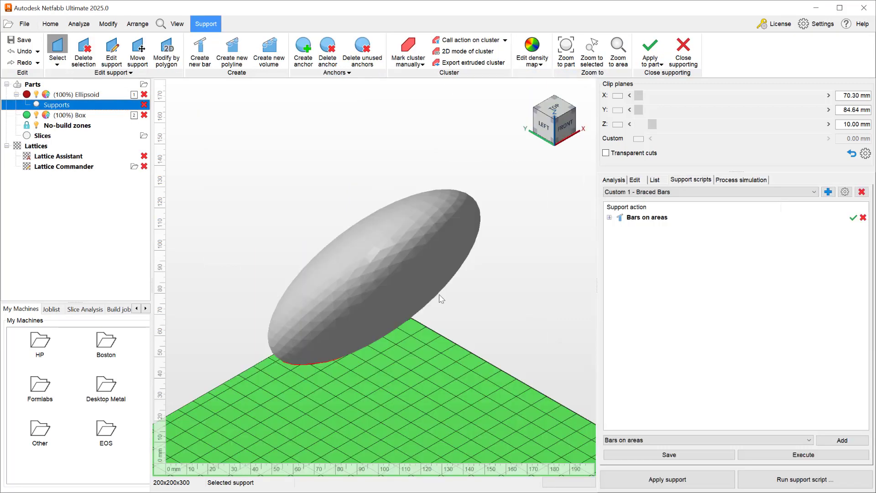
pyautogui.moveTo(492, 336); pyautogui.dragTo(322, 329, button='right')
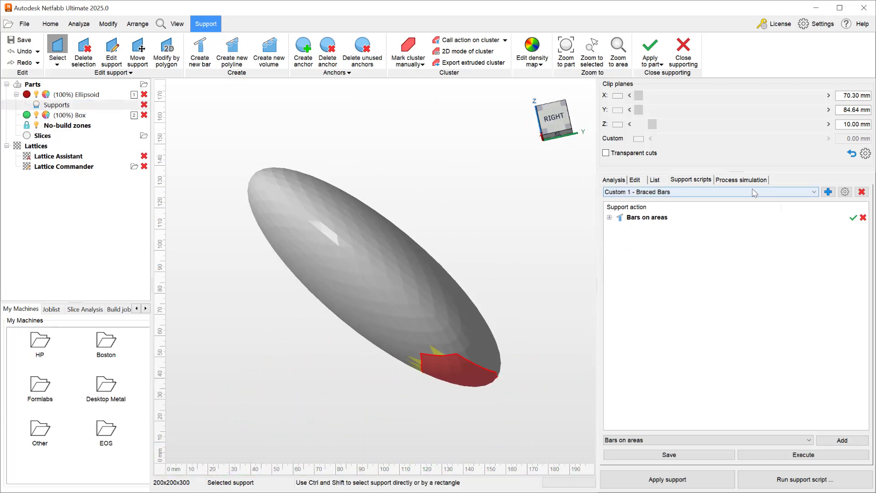
# - Create a new, empty support script named 1-root
pyautogui.click(827, 192)
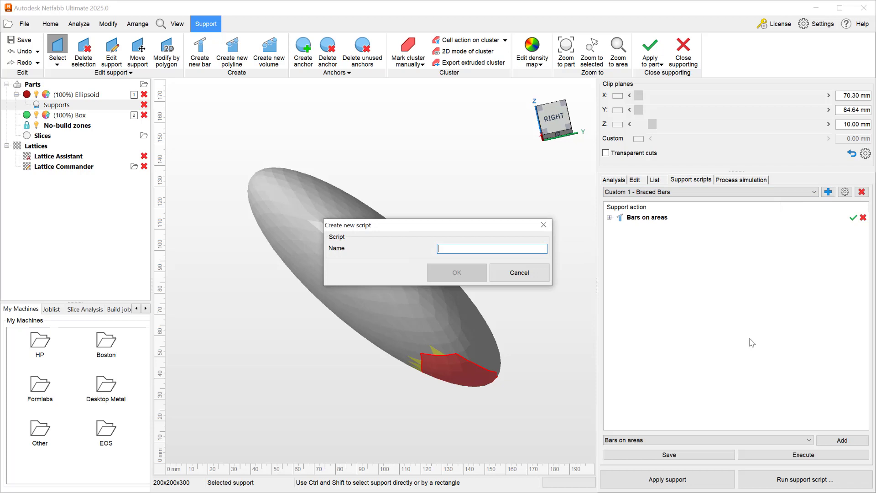
pyautogui.write('1-root')
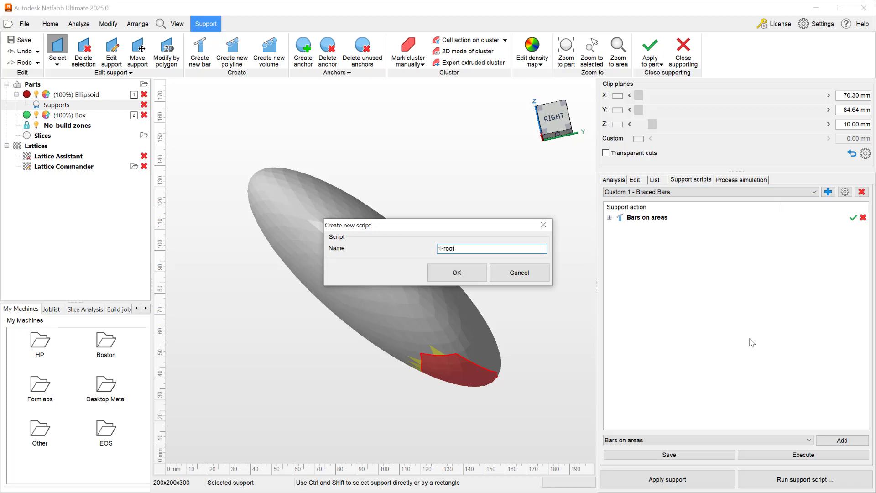
pyautogui.press('Return')
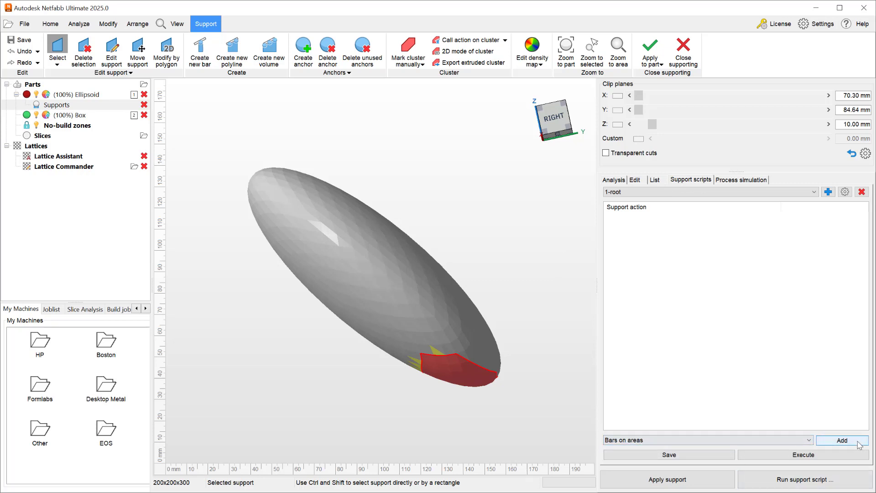
# - Add a Bars on areas action and generate bar supports under the ellipsoid
pyautogui.click(823, 441)
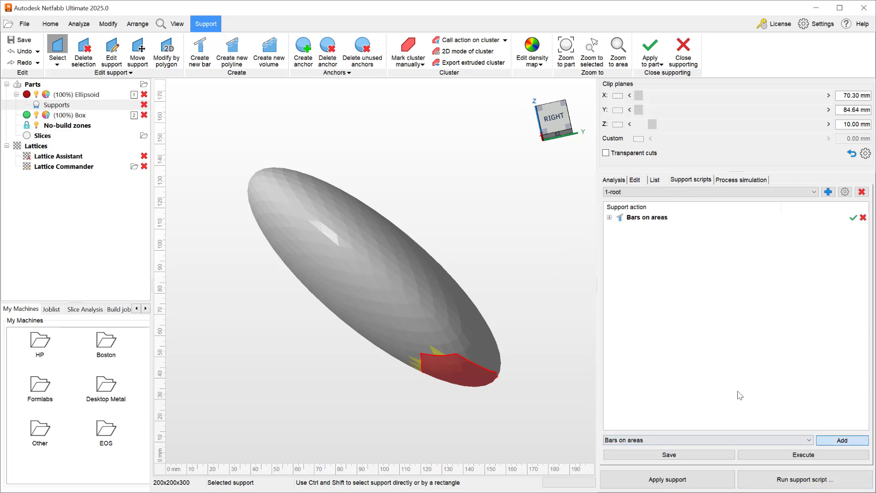
pyautogui.click(777, 455)
pyautogui.moveTo(523, 402); pyautogui.dragTo(492, 406, button='right')
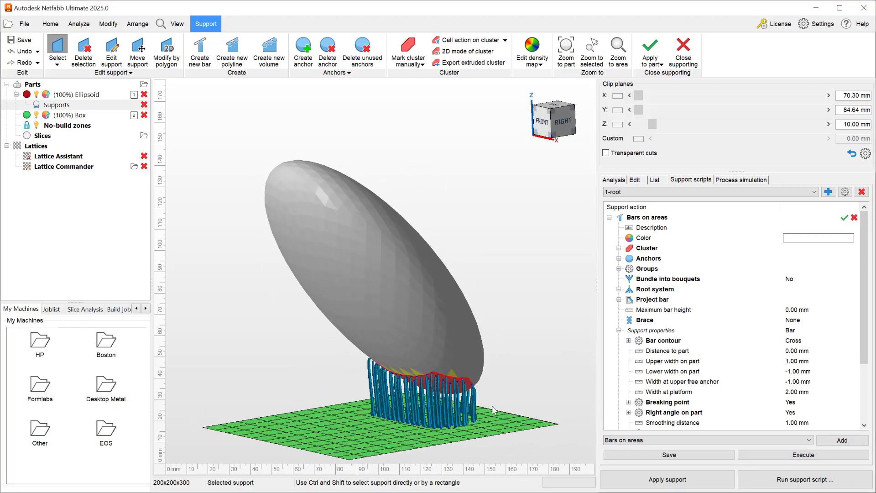
# - Set the anchor distance to 15 mm and regenerate the bars
pyautogui.click(619, 258)
pyautogui.click(808, 269)
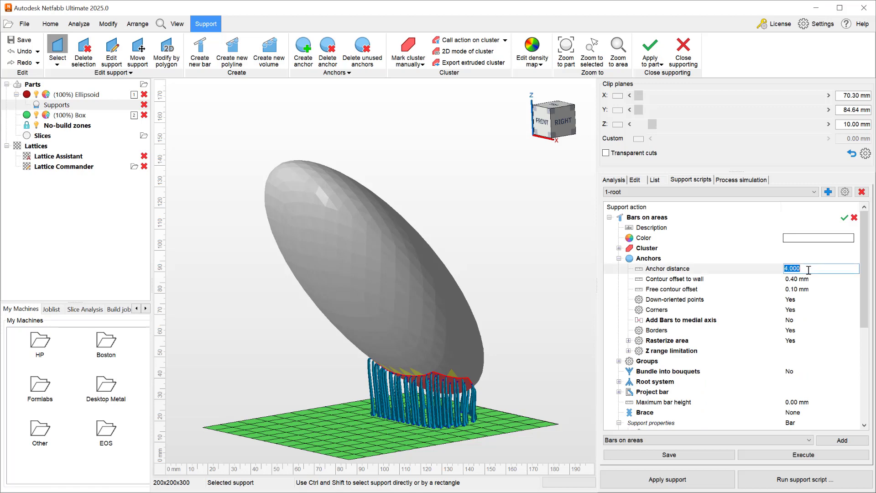
pyautogui.write('15')
pyautogui.click(796, 453)
# - Switch the bar contour to Solid bar with 16 polygon corners and regenerate the supports
pyautogui.scroll(-2, 469, 424)
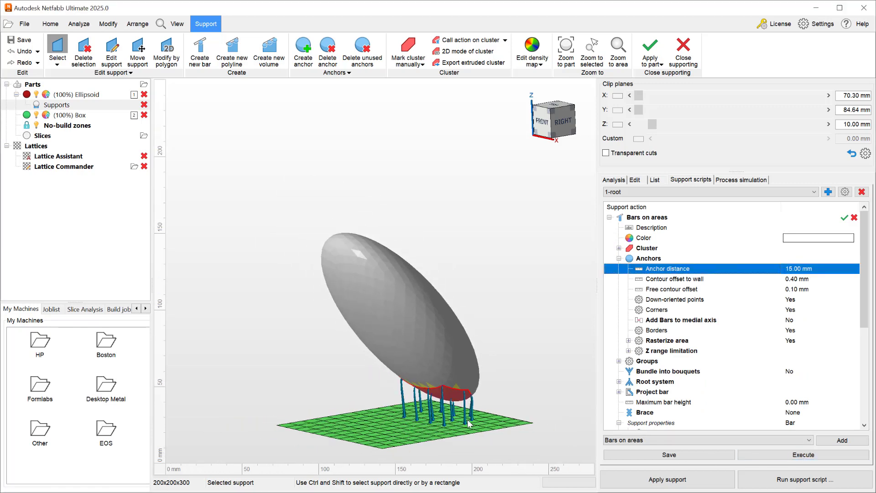
pyautogui.scroll(6, 468, 423)
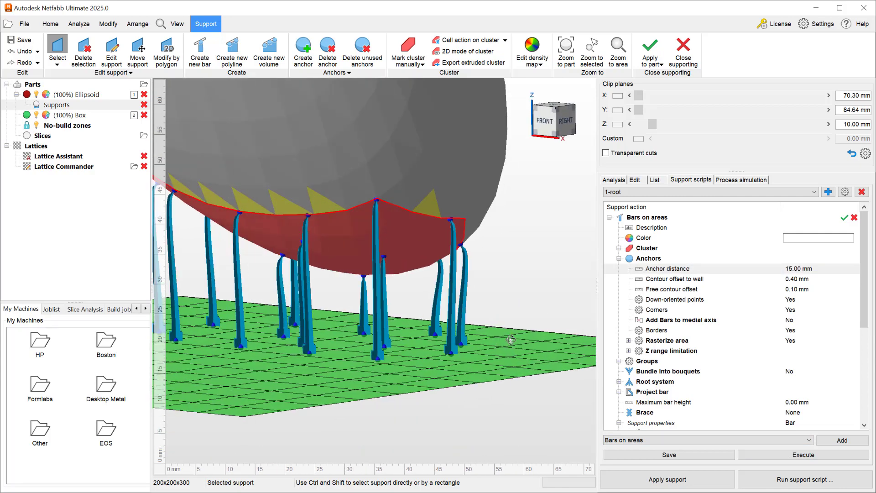
pyautogui.moveTo(511, 340); pyautogui.dragTo(458, 364, button='right')
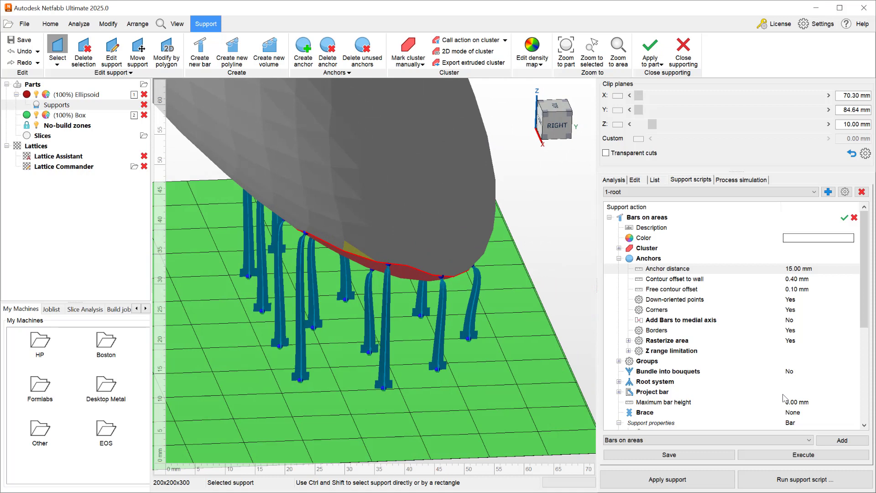
pyautogui.scroll(-2, 780, 400)
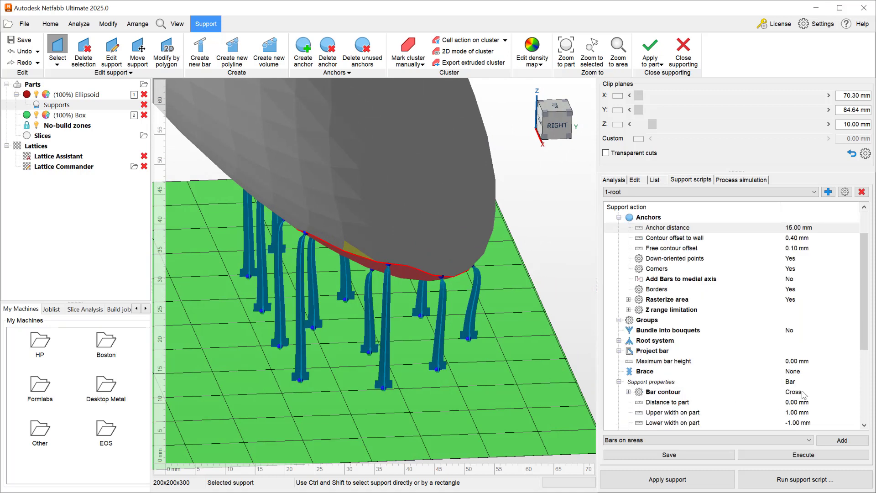
pyautogui.click(803, 395)
pyautogui.click(804, 395)
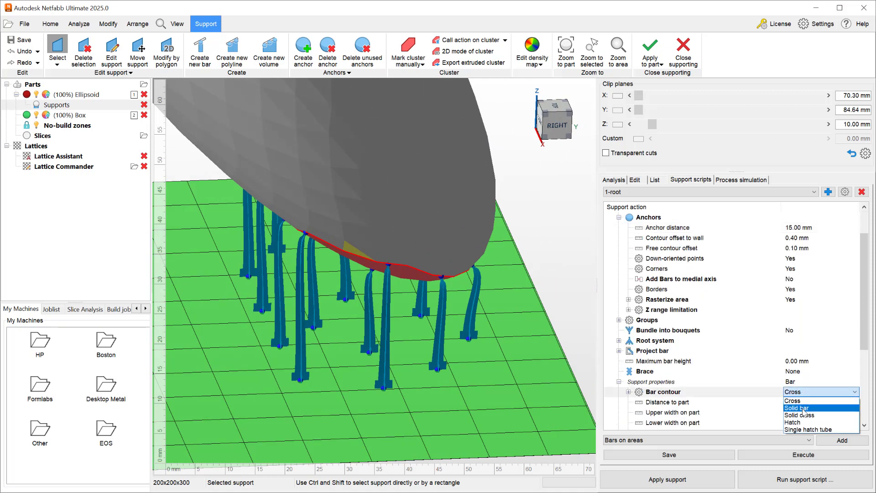
pyautogui.click(804, 408)
pyautogui.click(794, 404)
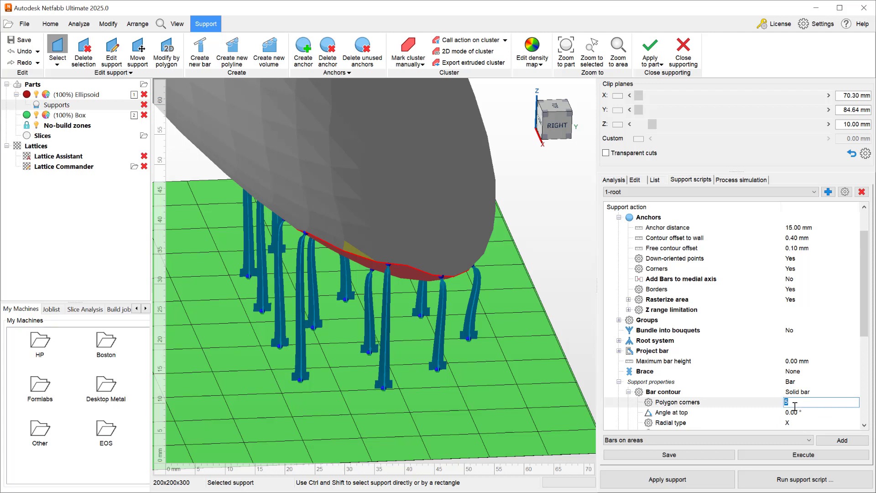
pyautogui.write('16')
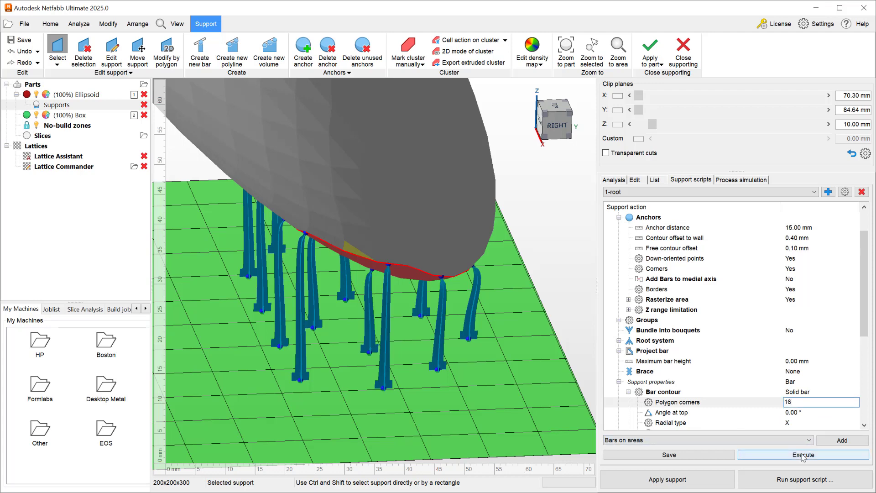
pyautogui.click(803, 454)
pyautogui.moveTo(485, 386); pyautogui.dragTo(417, 387, button='right')
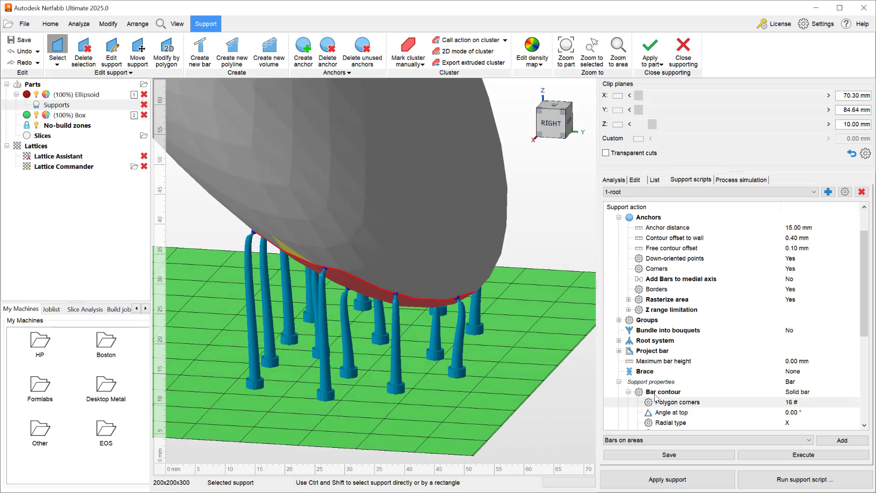
# - Set the Root system to 4 legs, regenerate, and inspect the branched support feet
pyautogui.click(619, 340)
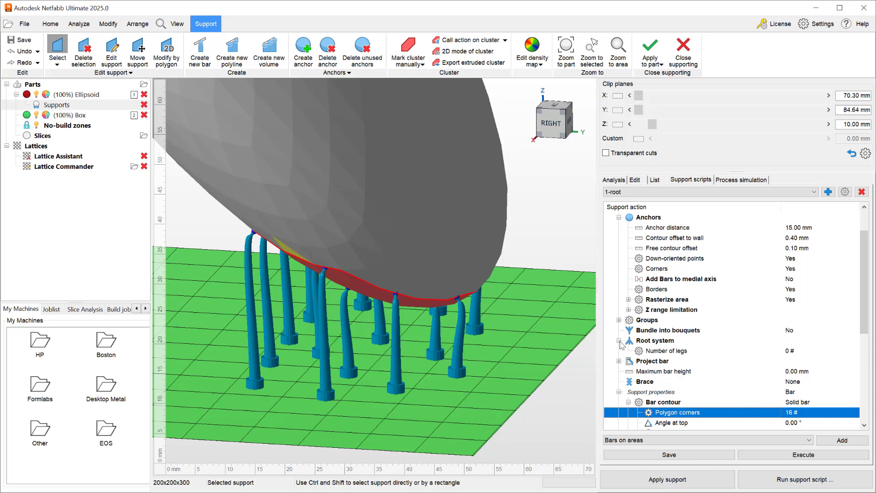
pyautogui.click(800, 350)
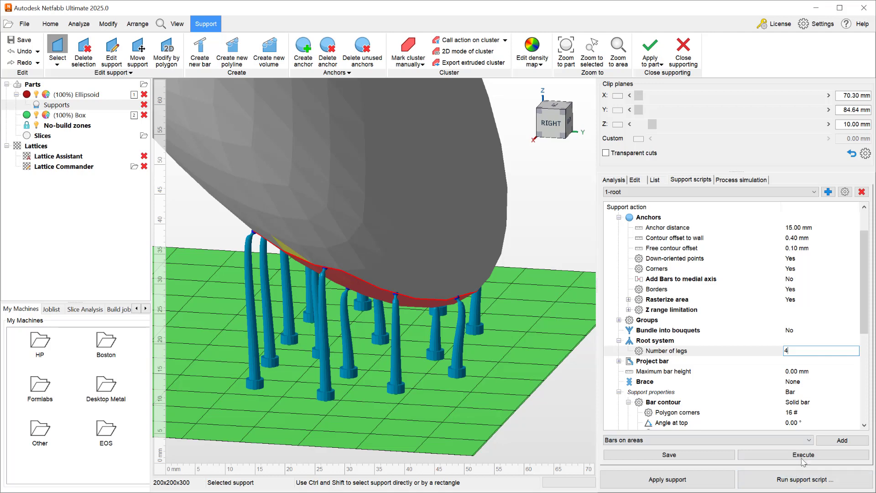
pyautogui.click(788, 455)
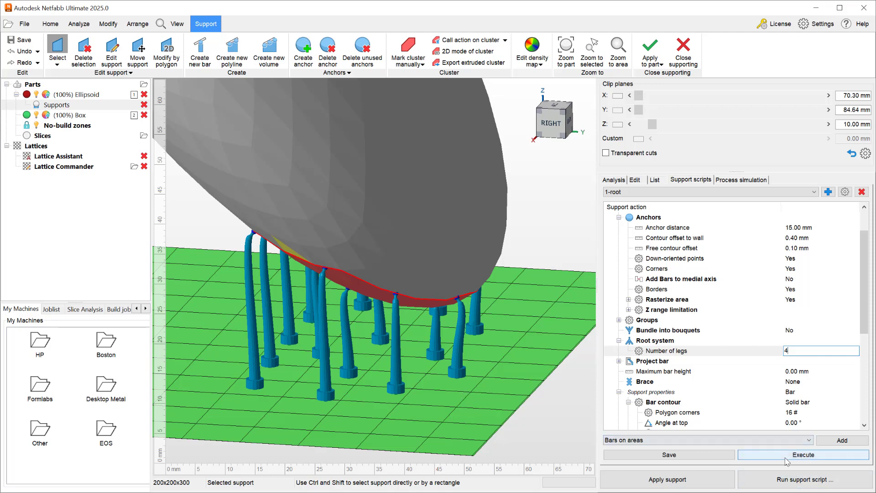
pyautogui.scroll(8, 473, 349)
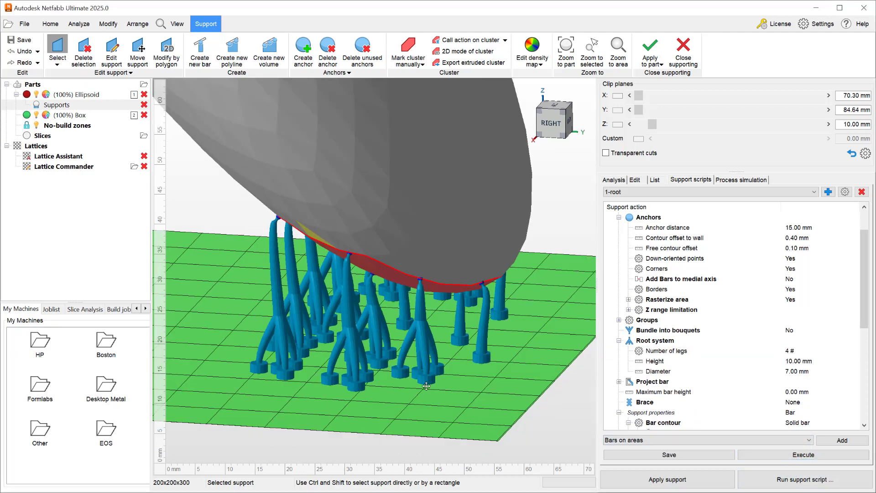
pyautogui.moveTo(461, 369); pyautogui.dragTo(424, 388, button='right')
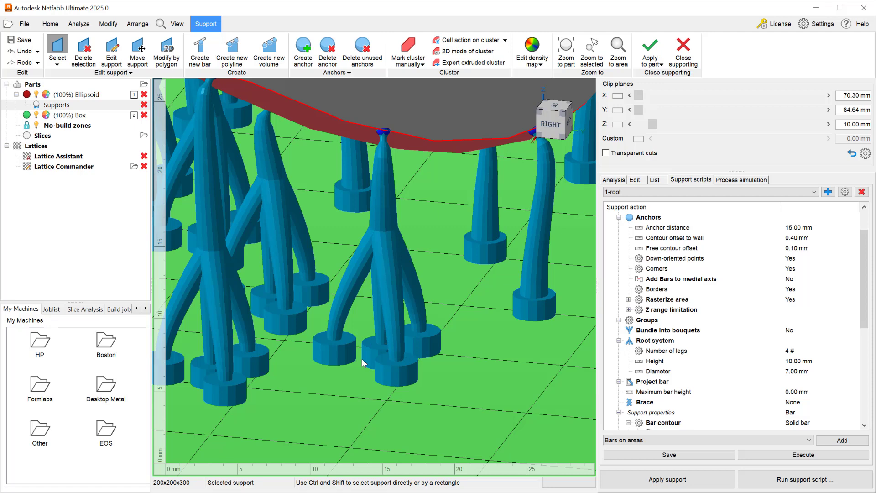
pyautogui.moveTo(361, 357); pyautogui.dragTo(407, 376, button='right')
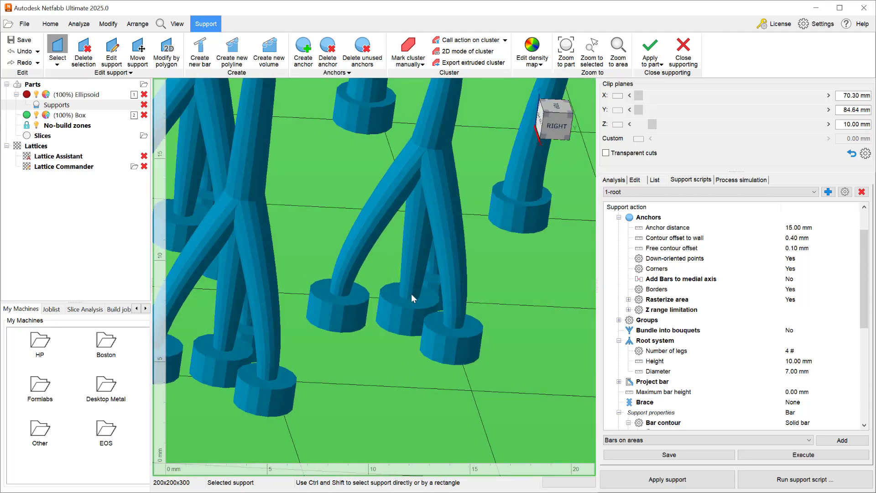
pyautogui.scroll(-3, 426, 325)
pyautogui.scroll(3, 428, 338)
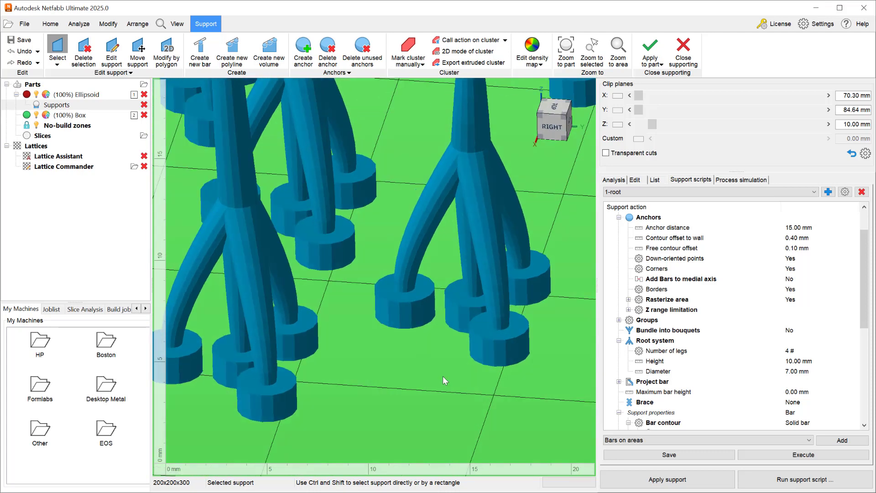
# - Set the Root system's number of legs to 2 and regenerate the supports
pyautogui.click(794, 353)
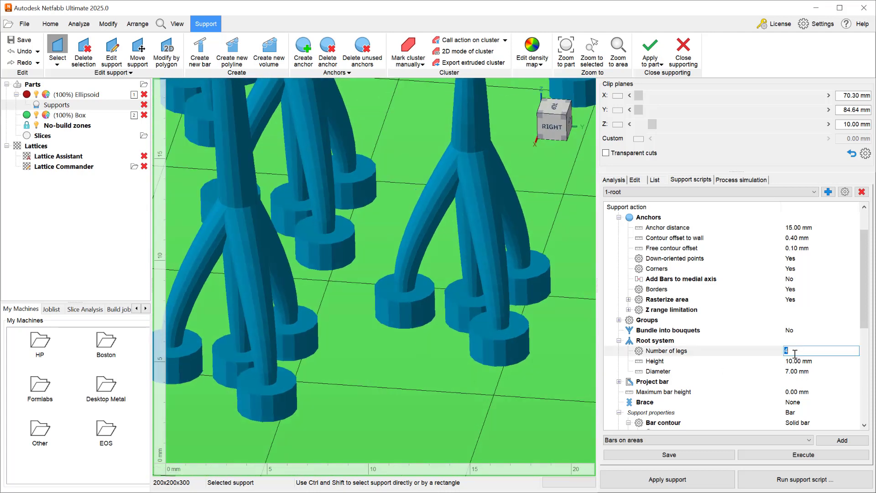
pyautogui.write('2')
pyautogui.click(803, 455)
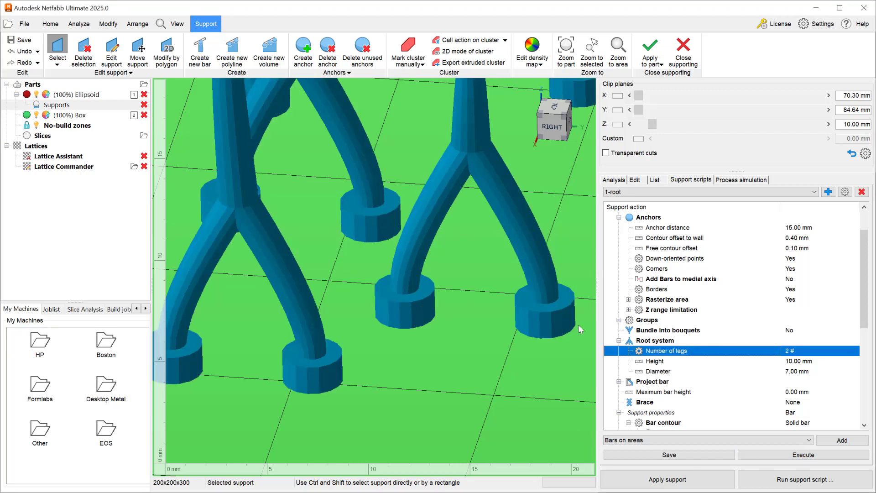
# - Change the number of legs to 3, regenerate, and inspect the three-legged supports
pyautogui.click(806, 350)
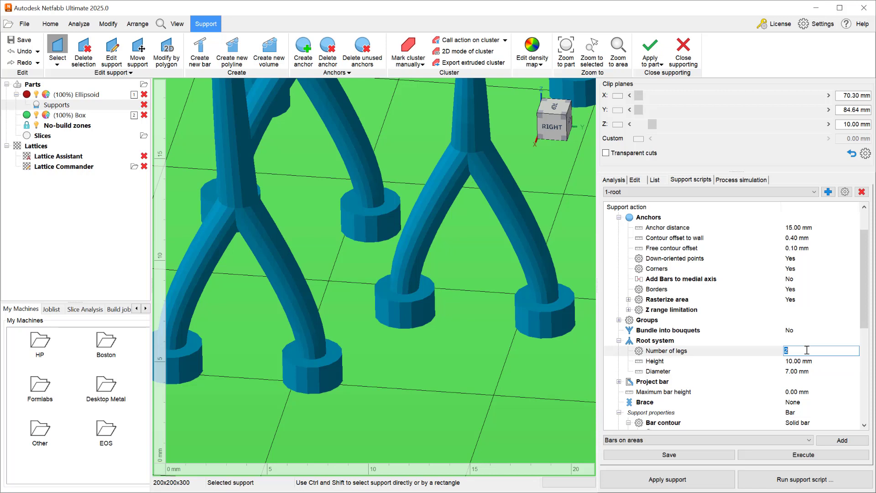
pyautogui.write('3')
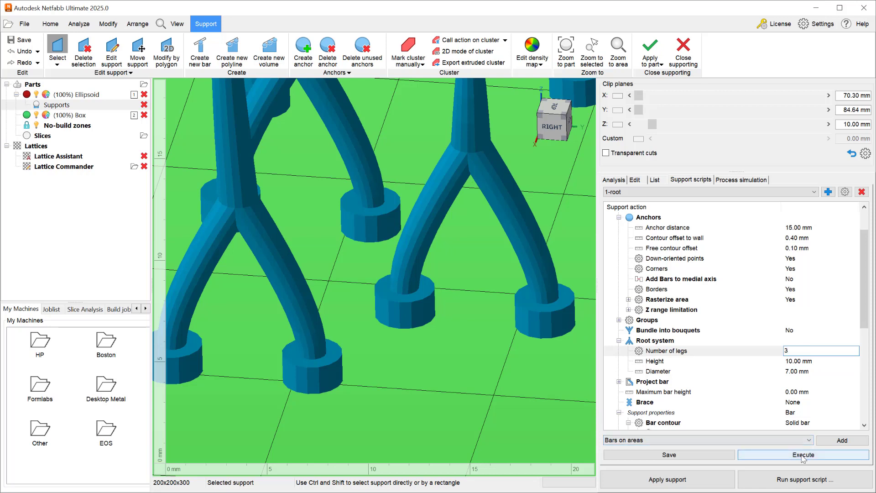
pyautogui.click(802, 454)
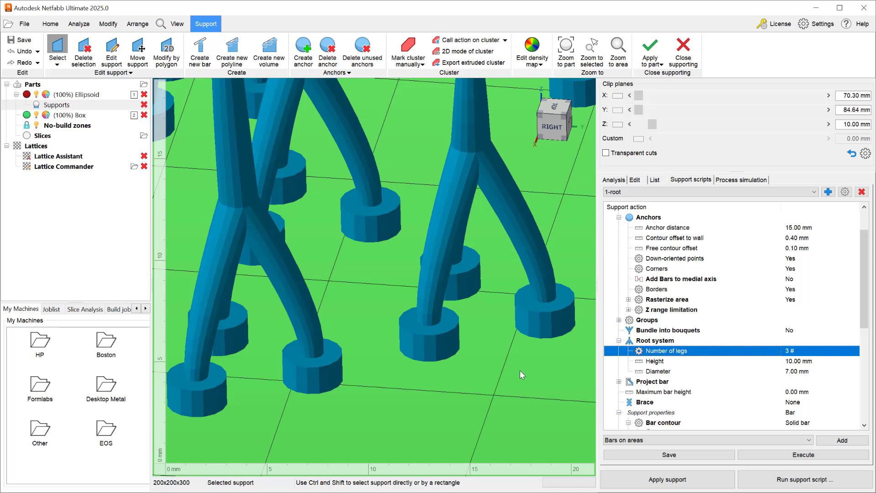
pyautogui.moveTo(519, 371); pyautogui.dragTo(505, 363, button='right')
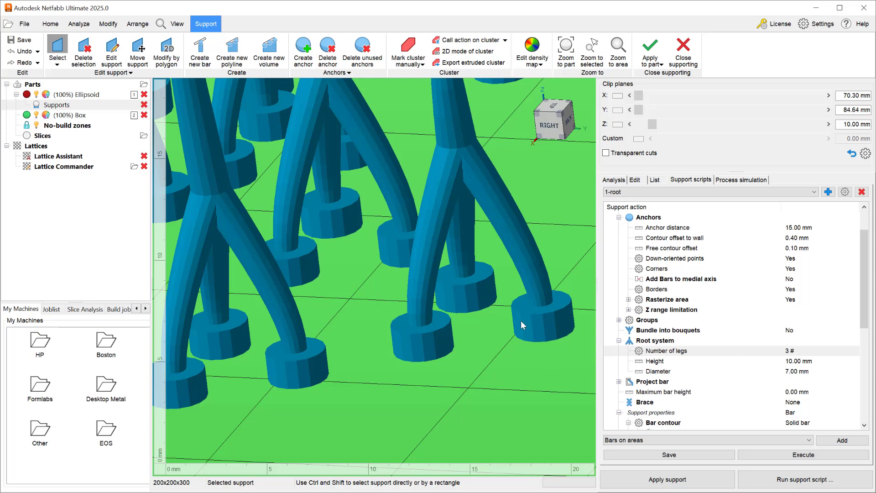
pyautogui.moveTo(489, 370); pyautogui.dragTo(487, 383, button='right')
pyautogui.scroll(-10, 484, 412)
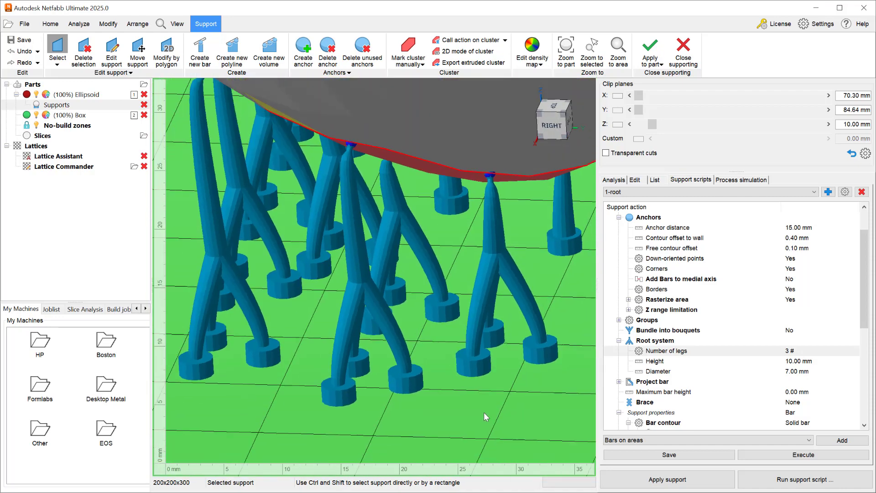
pyautogui.moveTo(431, 398); pyautogui.dragTo(448, 395, button='right')
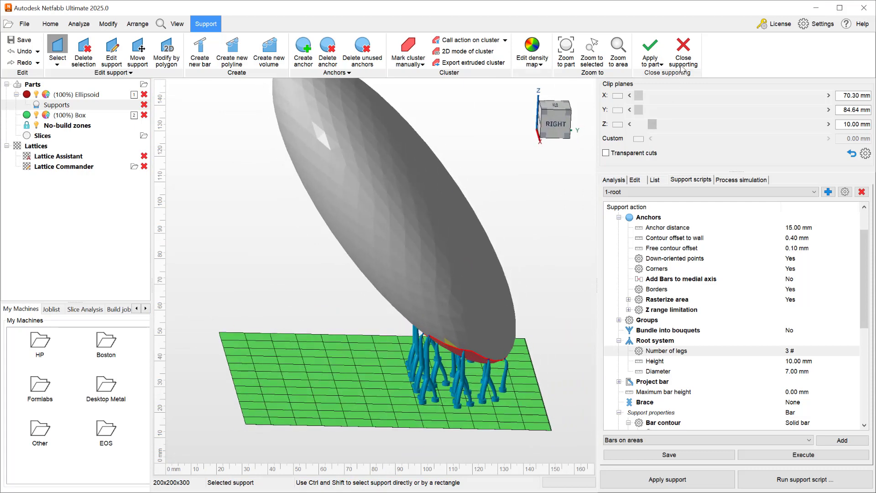
# - Close supporting for the ellipsoid, select the box, and open it in the support editor
pyautogui.click(683, 50)
pyautogui.moveTo(301, 276); pyautogui.dragTo(369, 259, button='middle')
pyautogui.click(368, 259)
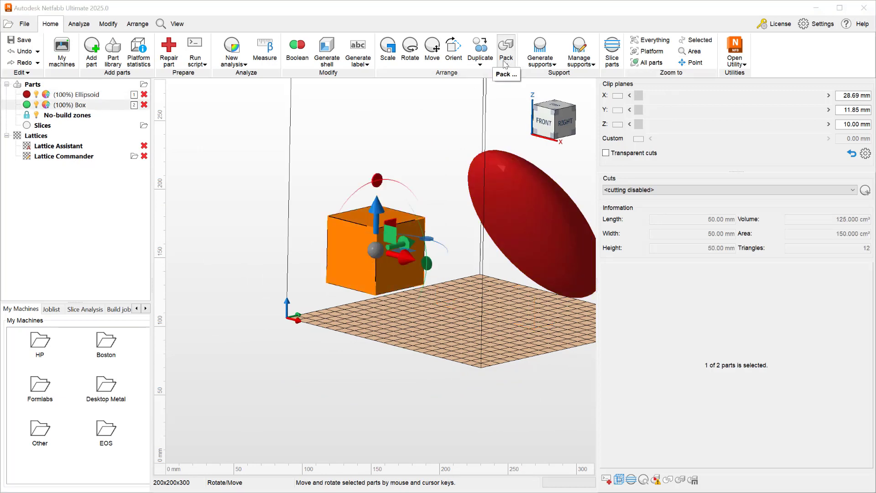
pyautogui.click(545, 59)
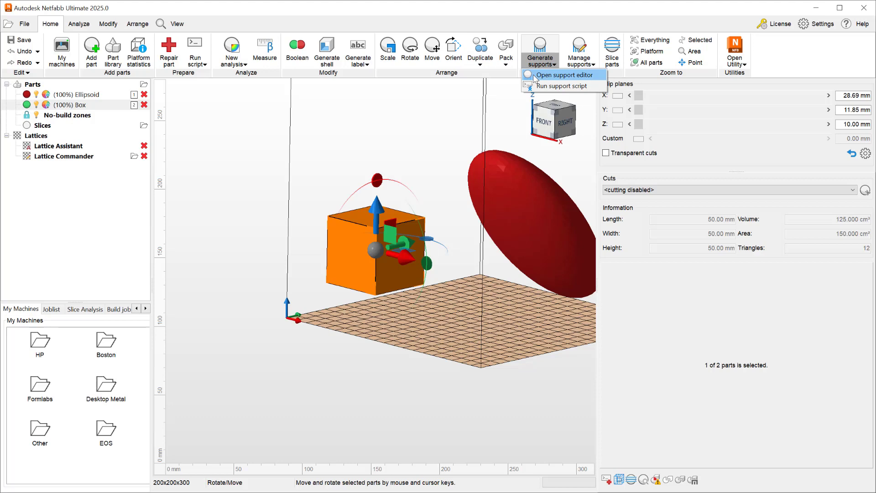
pyautogui.click(561, 75)
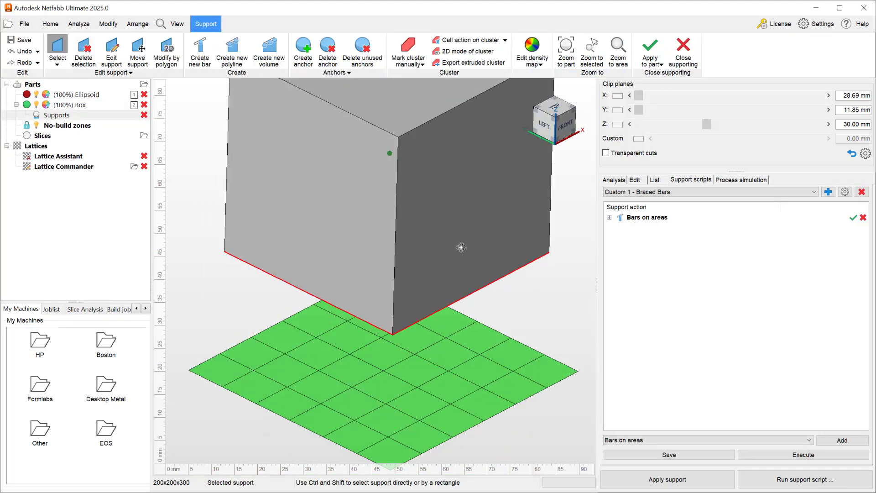
# - Create a new support script named '2-base plate'
pyautogui.click(828, 193)
pyautogui.write('2')
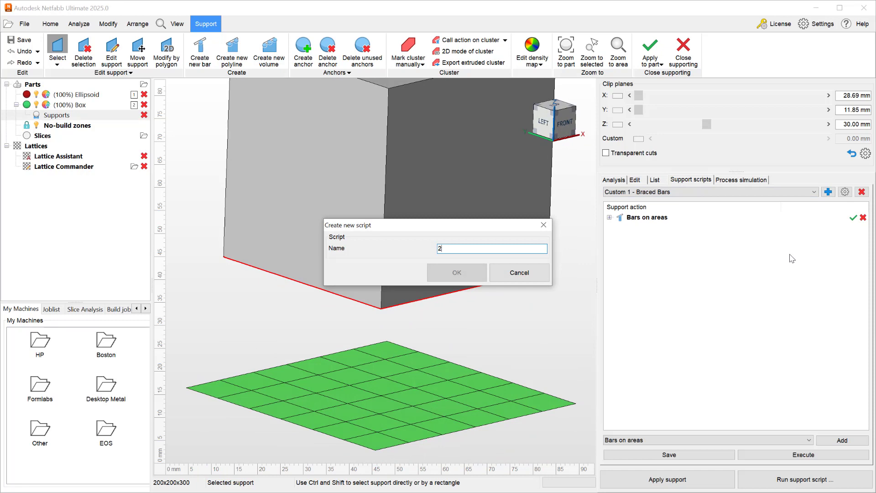
pyautogui.write('-base')
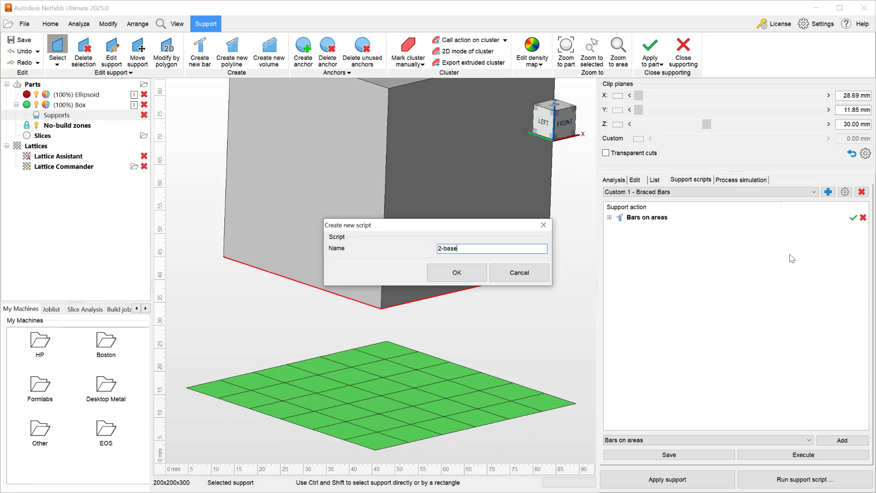
pyautogui.write(' plate')
pyautogui.click(474, 272)
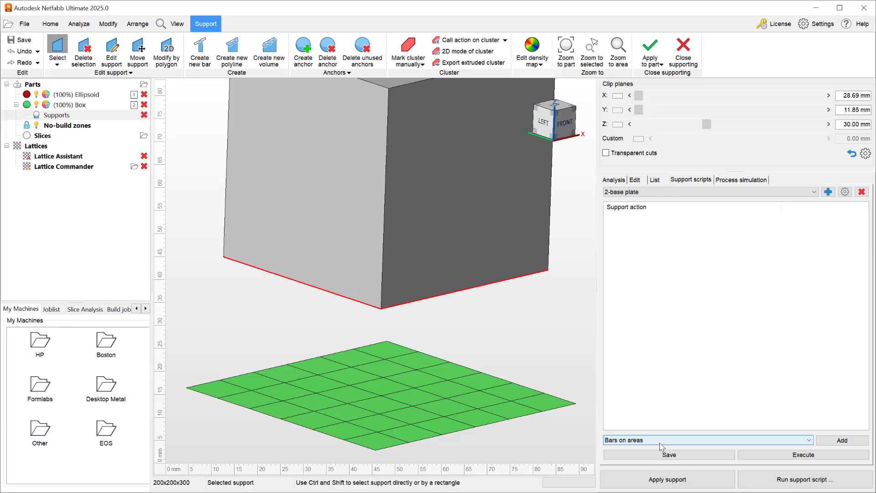
# - Add a Bars on areas action with 10 mm anchor distance and Solid bar contour
pyautogui.click(841, 440)
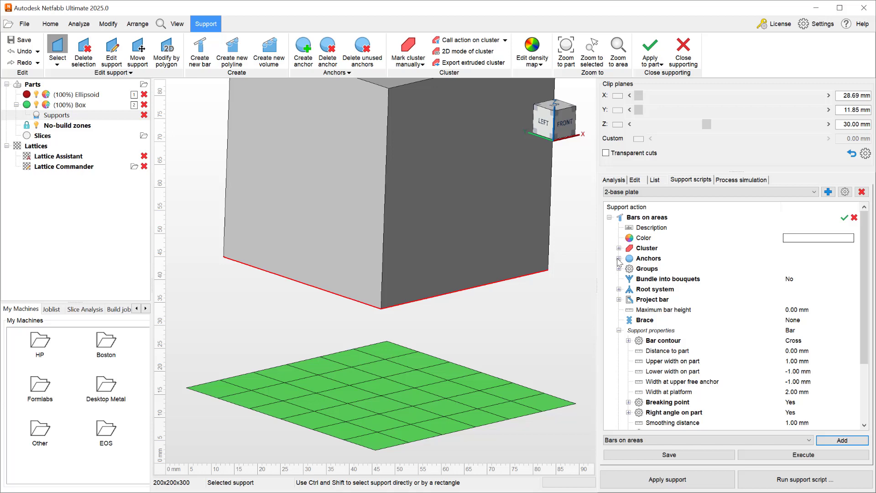
pyautogui.click(618, 258)
pyautogui.click(810, 270)
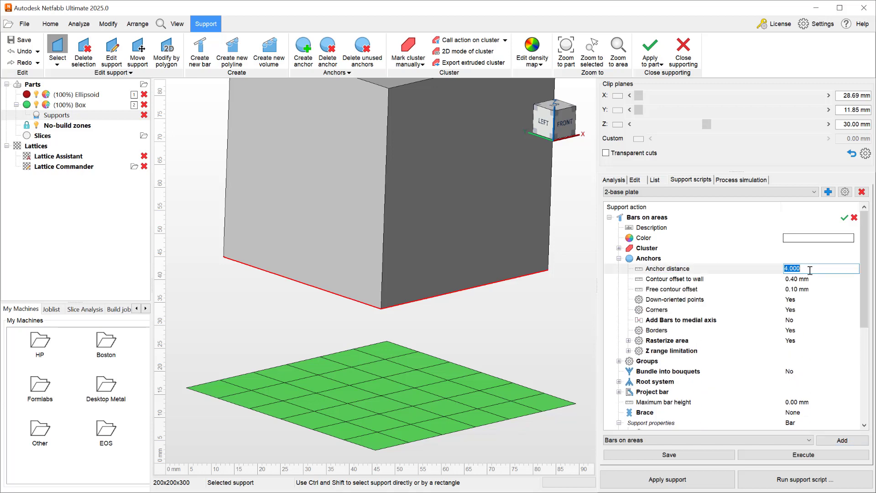
pyautogui.write('10')
pyautogui.scroll(-3, 815, 394)
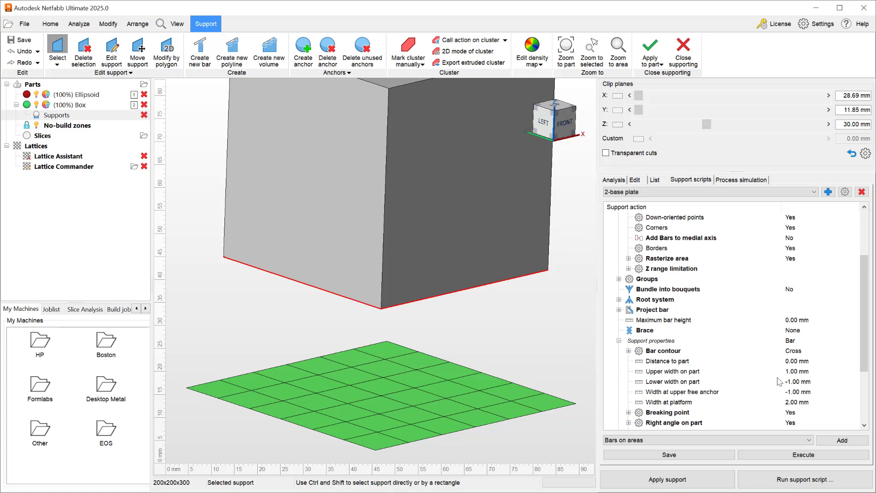
pyautogui.click(805, 350)
pyautogui.click(805, 351)
pyautogui.click(796, 367)
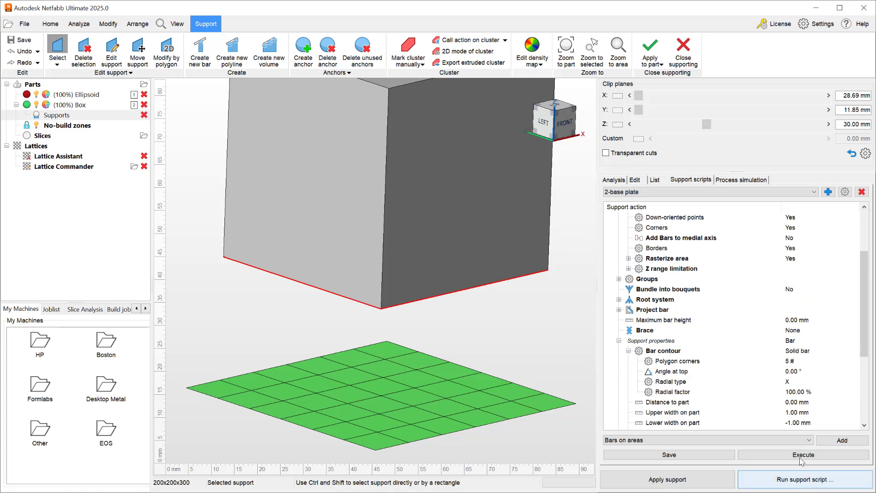
# - Generate the solid bar supports under the box
pyautogui.click(803, 455)
pyautogui.moveTo(503, 409); pyautogui.dragTo(591, 411, button='right')
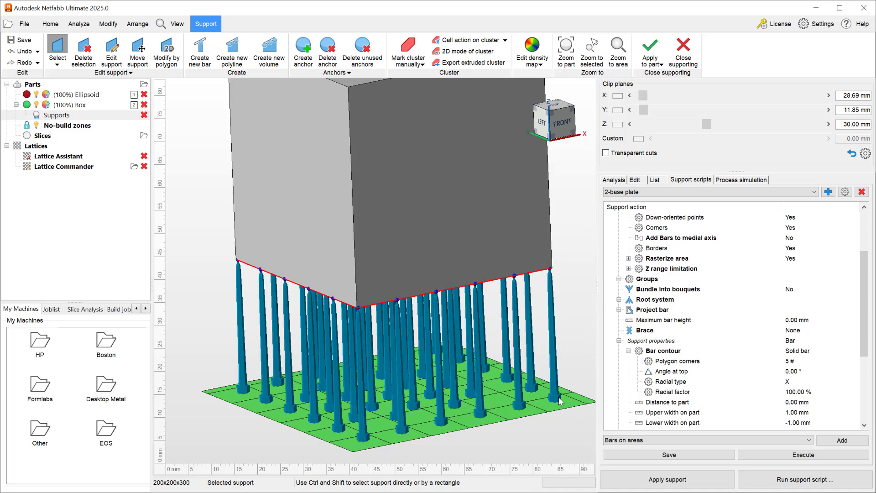
pyautogui.scroll(5, 560, 400)
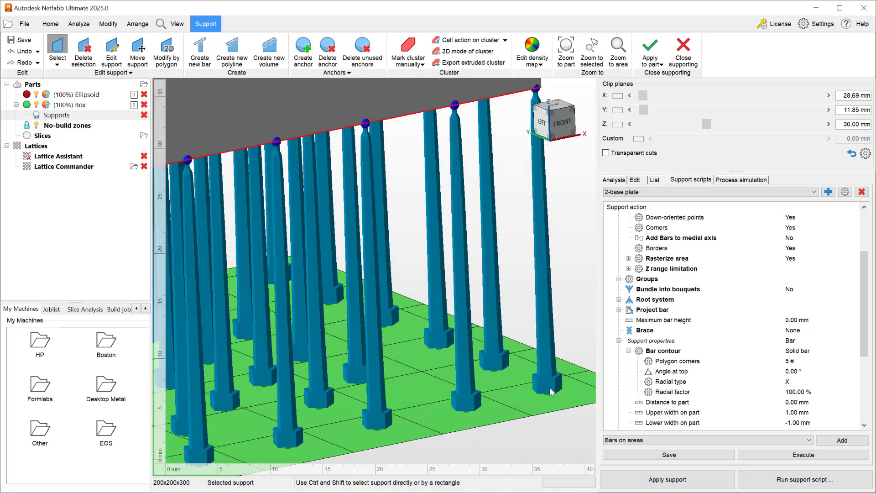
# - Set the bar contour to 16 polygon corners and expand the Pad on platform settings
pyautogui.click(792, 362)
pyautogui.write('16')
pyautogui.press('Tab')
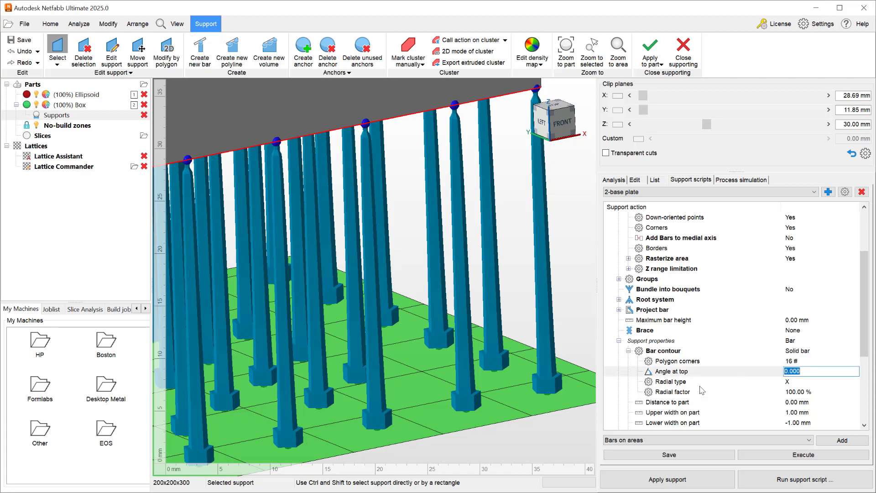
pyautogui.scroll(-2, 646, 385)
pyautogui.scroll(-1, 649, 392)
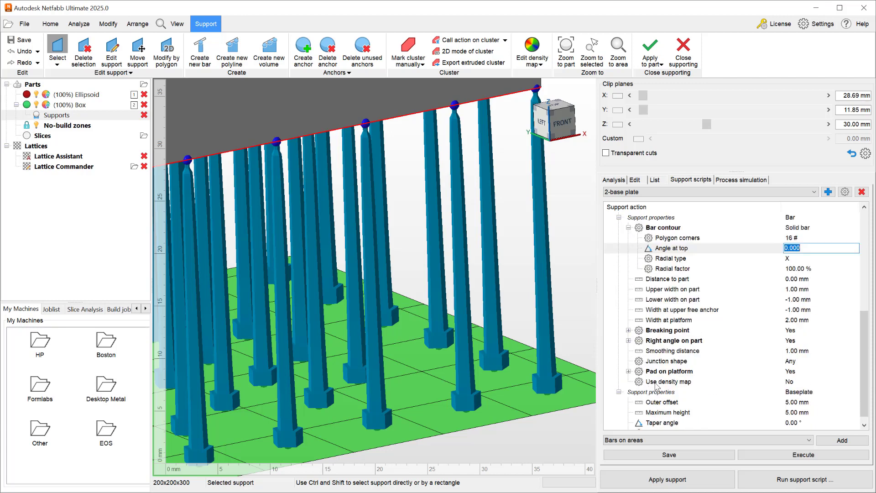
pyautogui.scroll(-1, 655, 385)
pyautogui.click(658, 364)
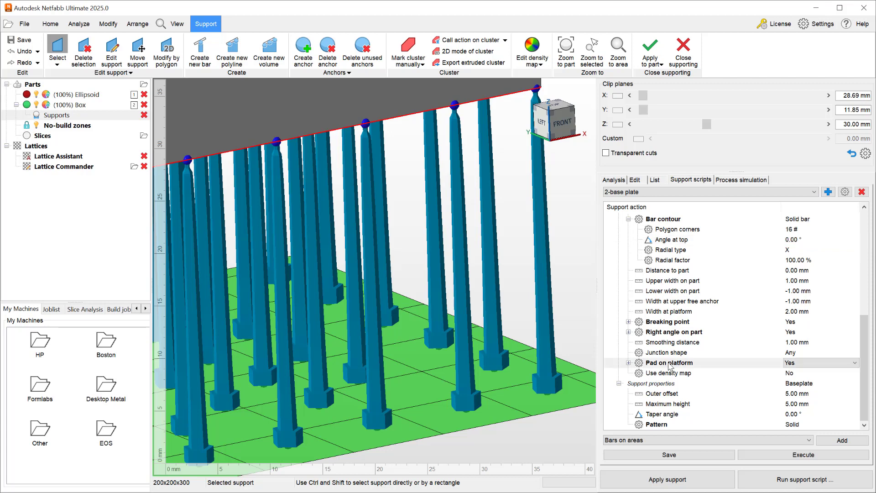
pyautogui.click(629, 362)
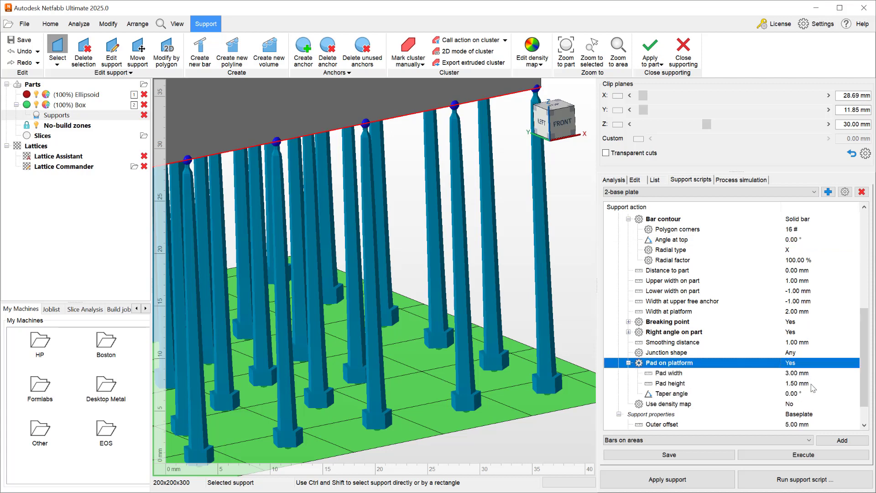
pyautogui.scroll(-3, 813, 388)
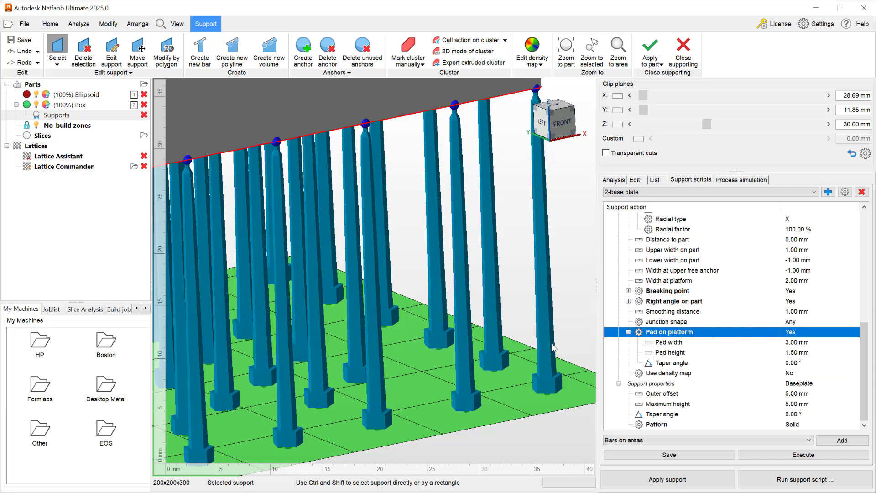
pyautogui.scroll(4, 703, 337)
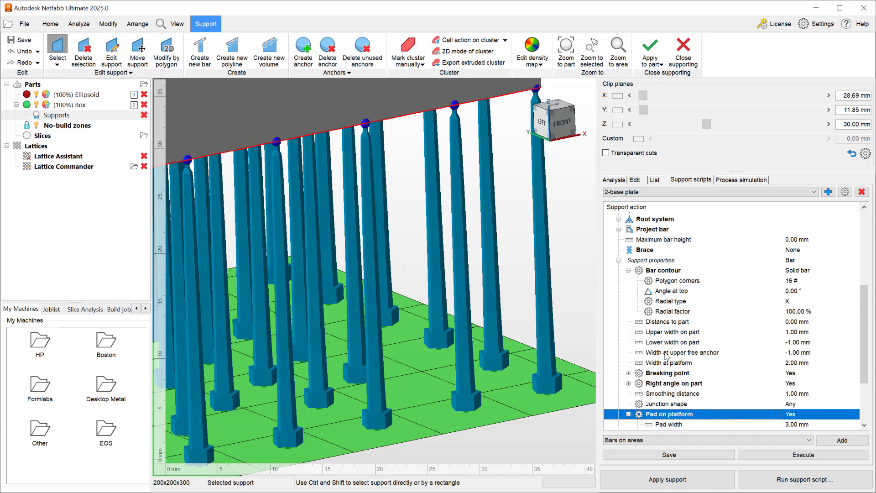
pyautogui.scroll(4, 666, 365)
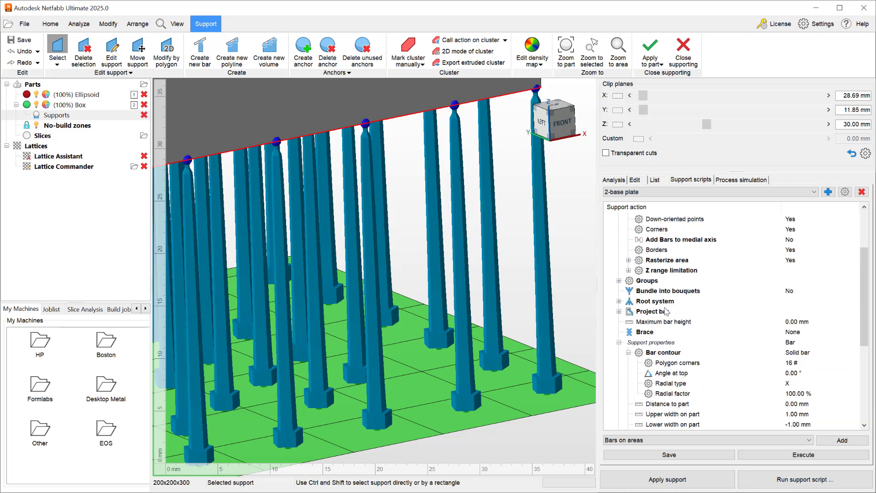
# - Set group taper to 50 and Baseplate for group to Yes, then regenerate the supports
pyautogui.click(619, 280)
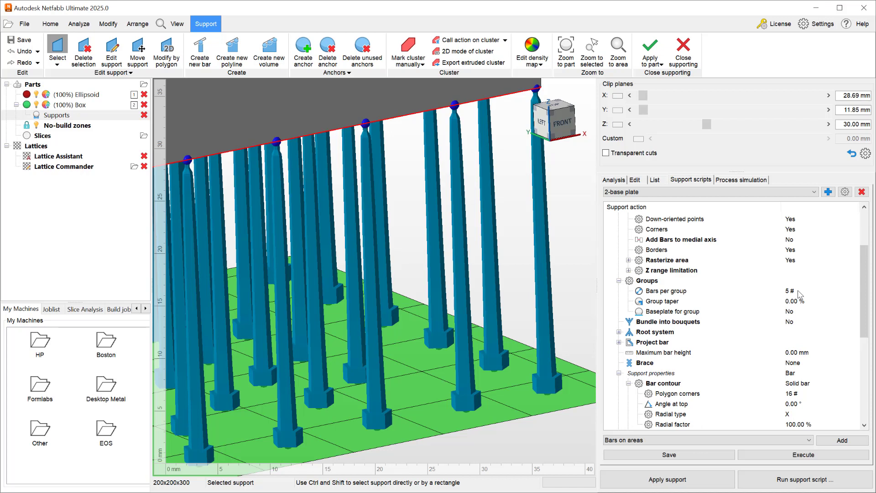
pyautogui.click(798, 290)
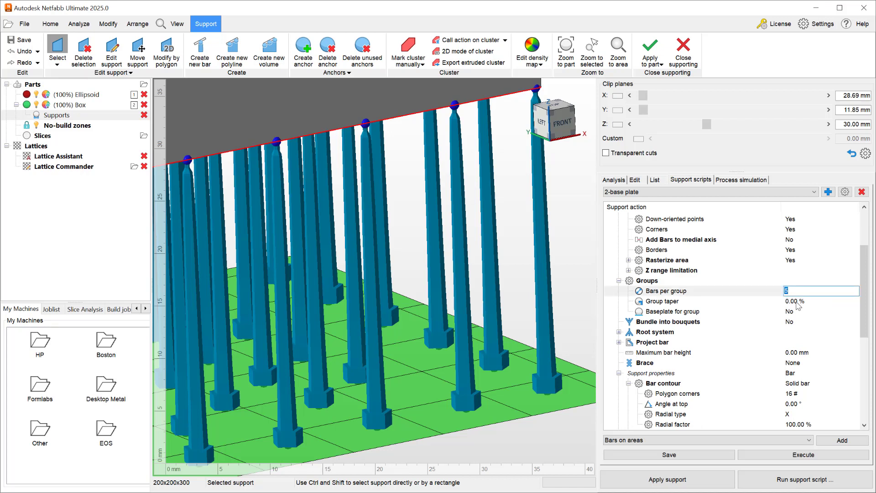
pyautogui.click(799, 302)
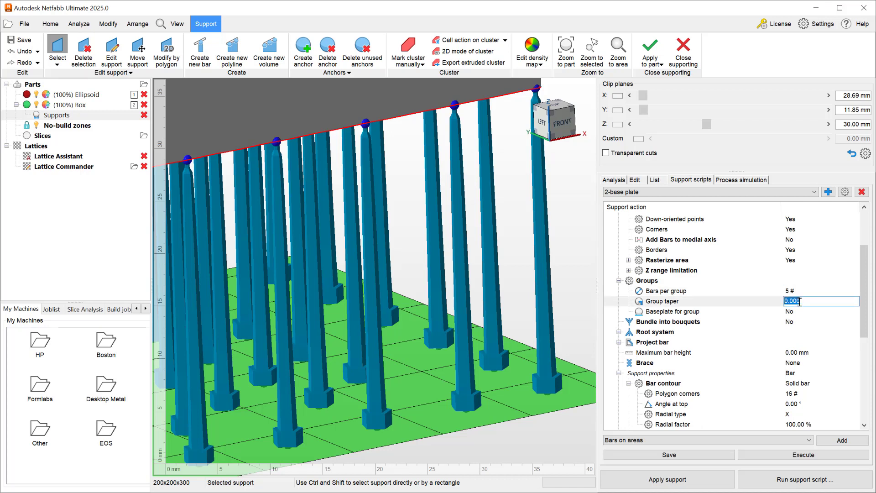
pyautogui.write('50')
pyautogui.click(800, 315)
pyautogui.click(801, 315)
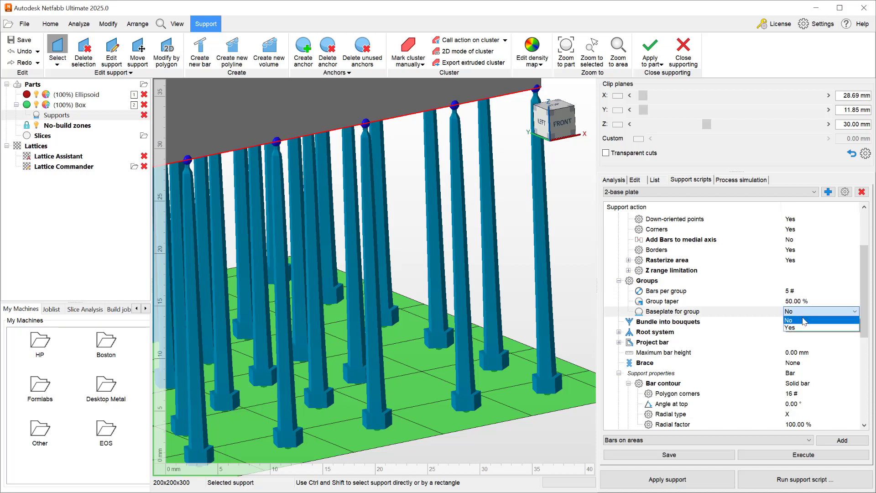
pyautogui.click(804, 328)
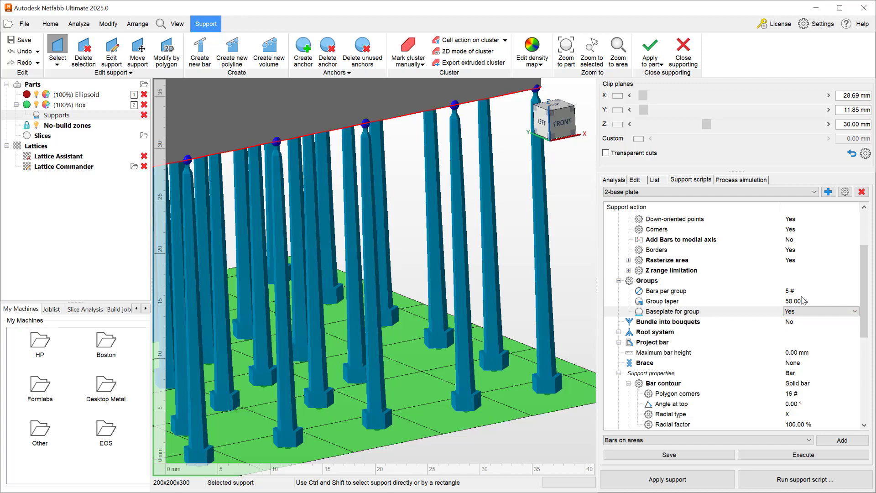
pyautogui.click(802, 455)
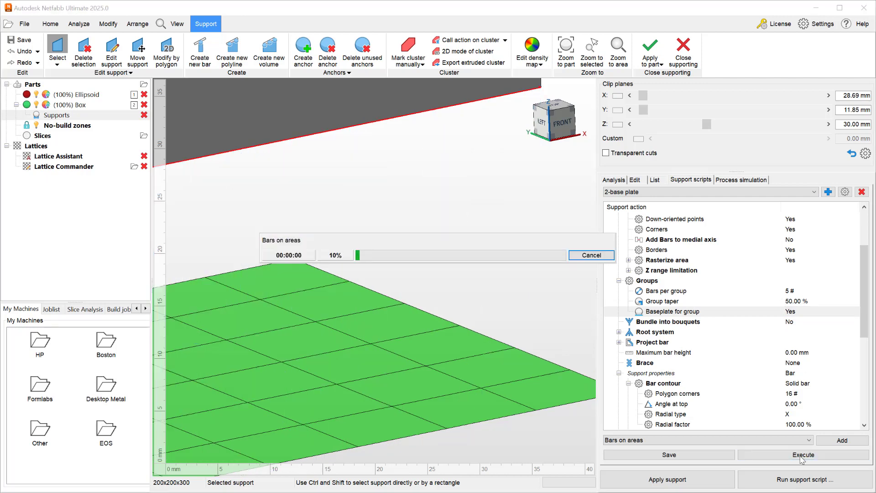
# - Orbit and zoom to inspect the grouped bars standing on shared base plates
pyautogui.moveTo(532, 351); pyautogui.dragTo(361, 372, button='right')
pyautogui.moveTo(487, 293); pyautogui.dragTo(435, 345, button='right')
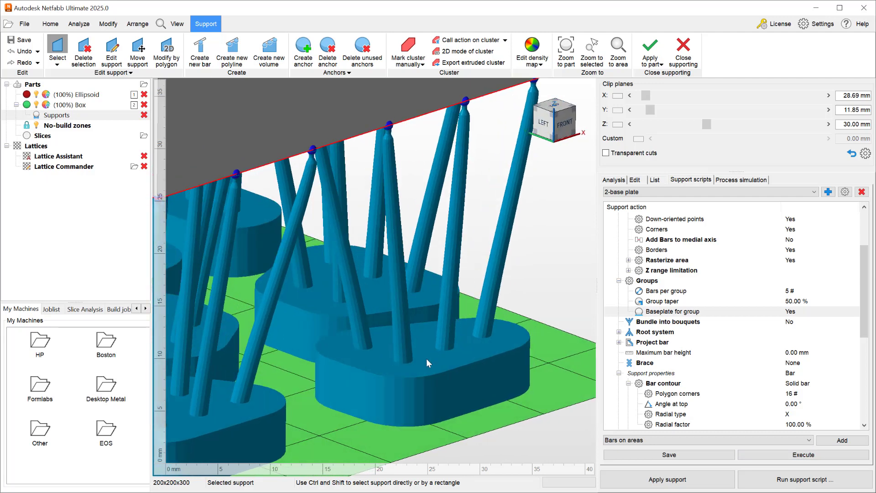
pyautogui.scroll(3, 427, 359)
pyautogui.moveTo(427, 359); pyautogui.dragTo(449, 341, button='middle')
pyautogui.moveTo(449, 341); pyautogui.dragTo(341, 374, button='right')
pyautogui.scroll(5, 341, 375)
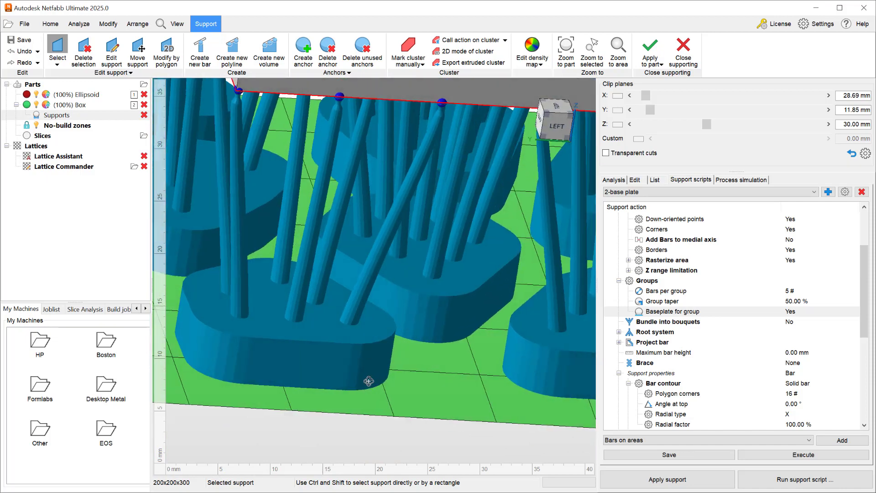
pyautogui.scroll(-5, 369, 396)
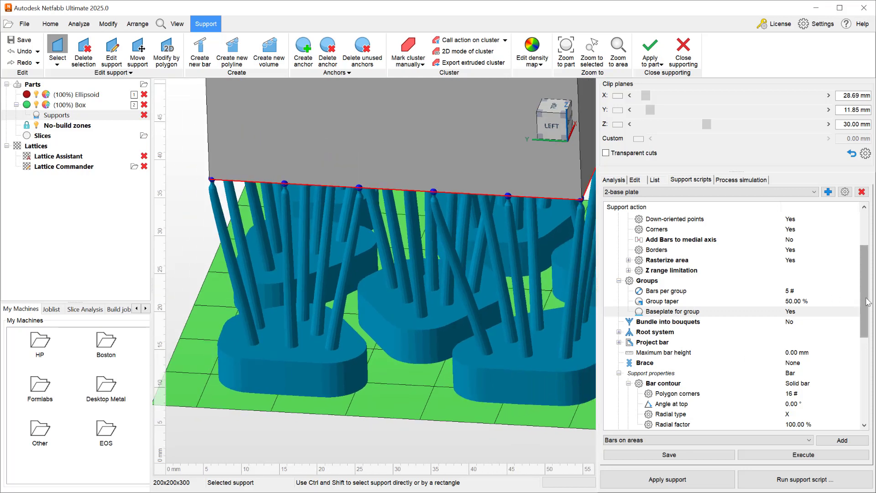
pyautogui.moveTo(863, 302); pyautogui.dragTo(866, 392)
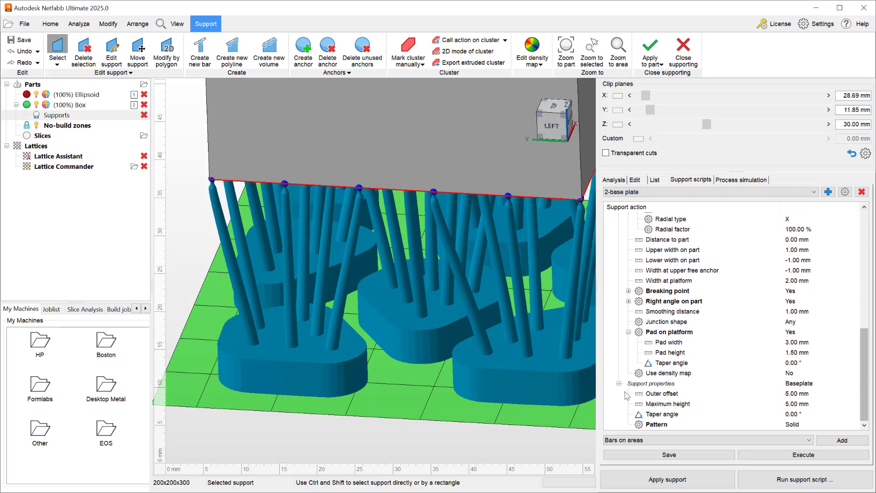
# - Set the base plate maximum height to 1.5 mm, then to 1.00 mm, regenerating each time
pyautogui.doubleClick(800, 402)
pyautogui.write('1')
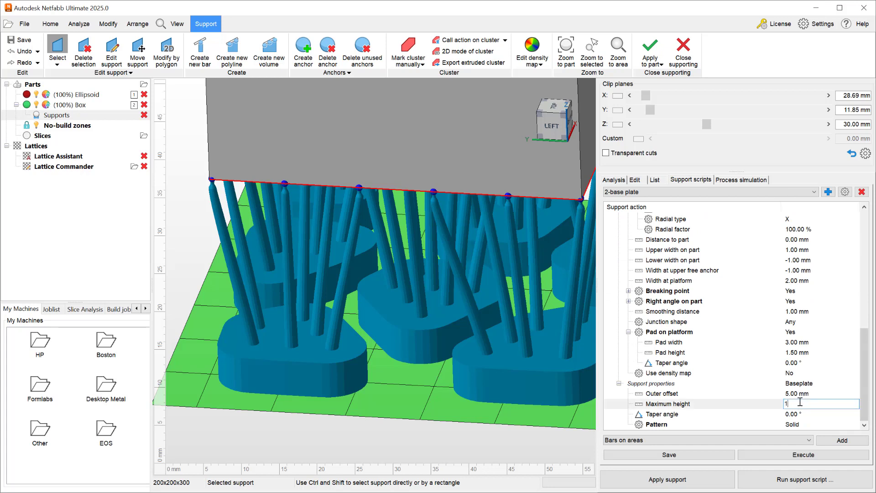
pyautogui.write('.5')
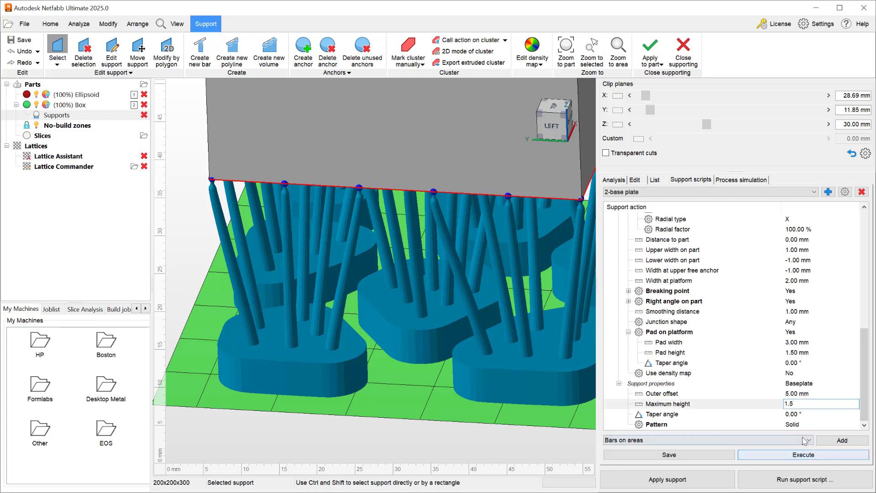
pyautogui.click(814, 455)
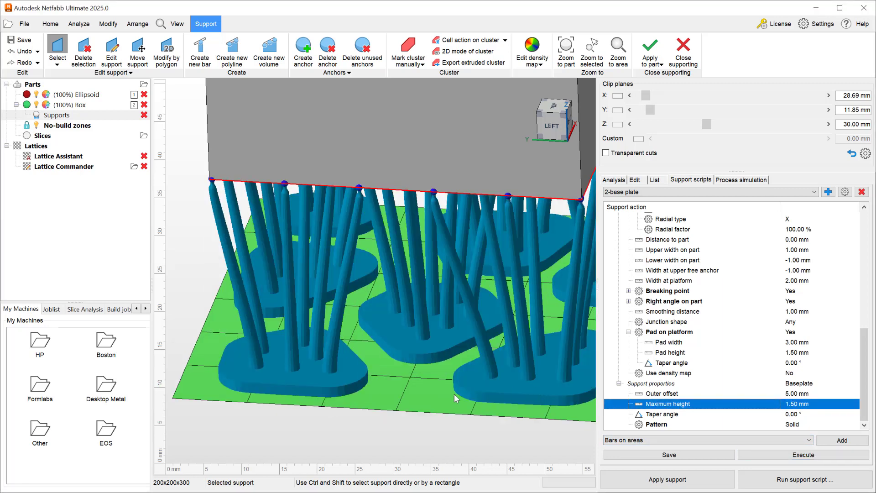
pyautogui.click(808, 404)
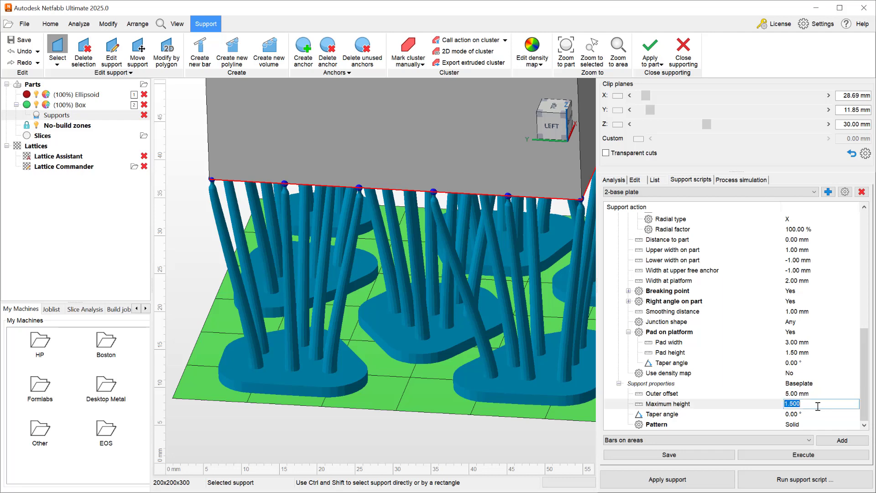
pyautogui.write('1')
pyautogui.click(821, 458)
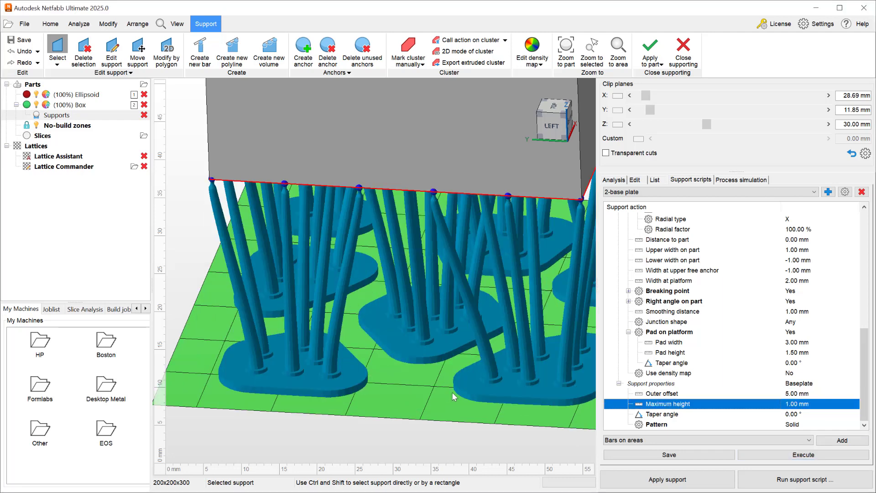
pyautogui.scroll(5, 316, 382)
pyautogui.scroll(2, 272, 357)
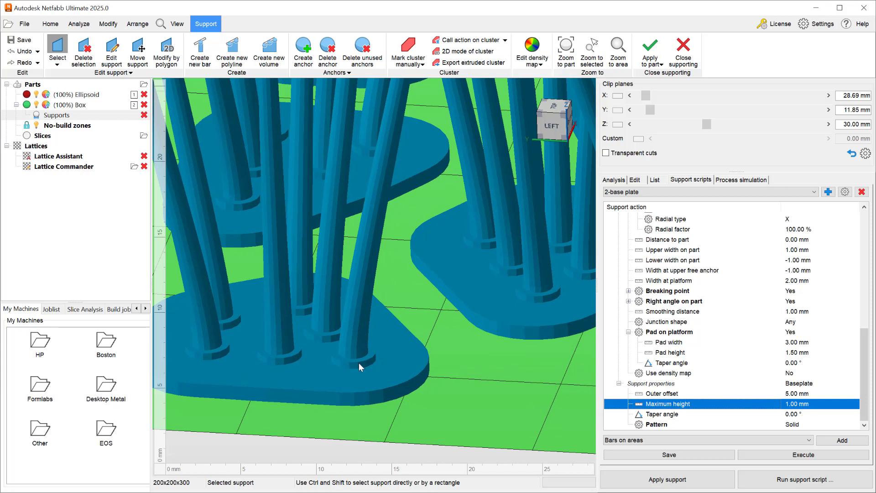
# - Set the base plate outer offset to 1.00 mm and regenerate the supports
pyautogui.click(808, 394)
pyautogui.write('1')
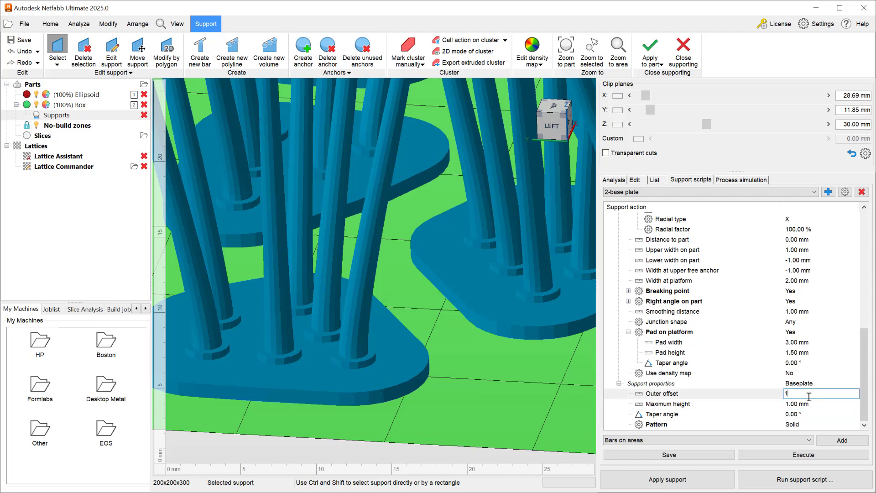
pyautogui.click(808, 456)
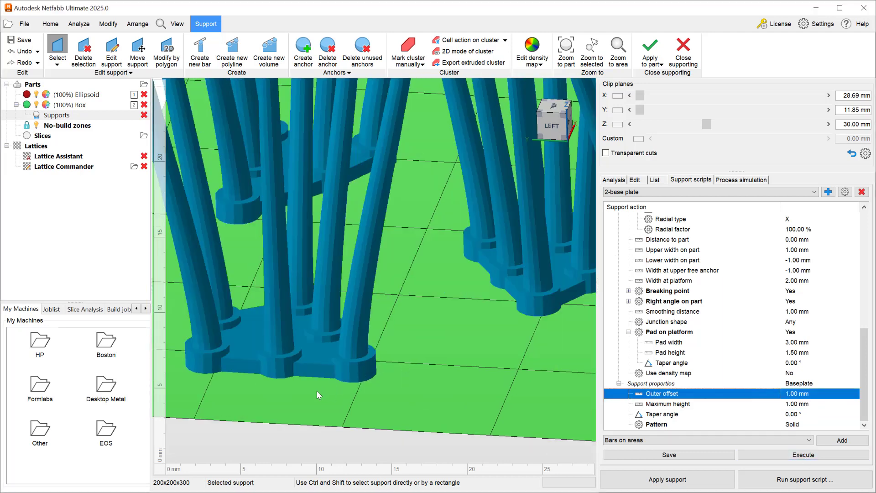
pyautogui.moveTo(318, 394); pyautogui.dragTo(422, 374, button='right')
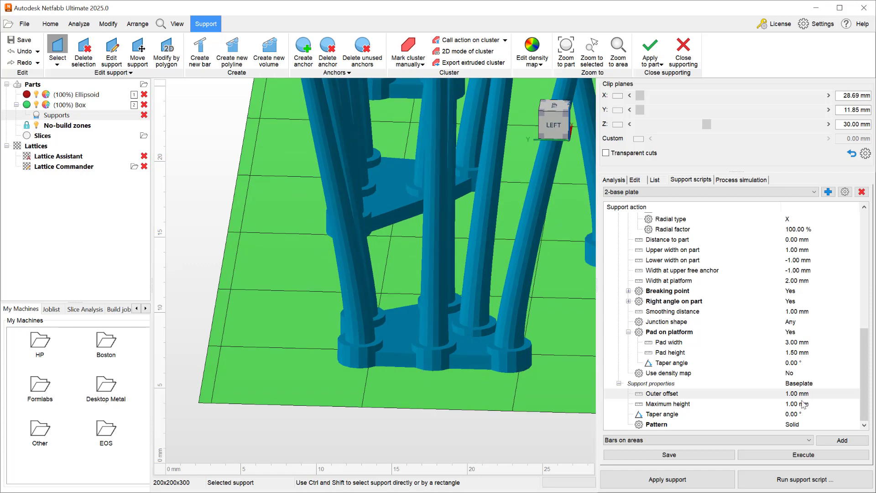
# - Give the base plate and pad taper angles -20° and regenerate the supports
pyautogui.click(800, 415)
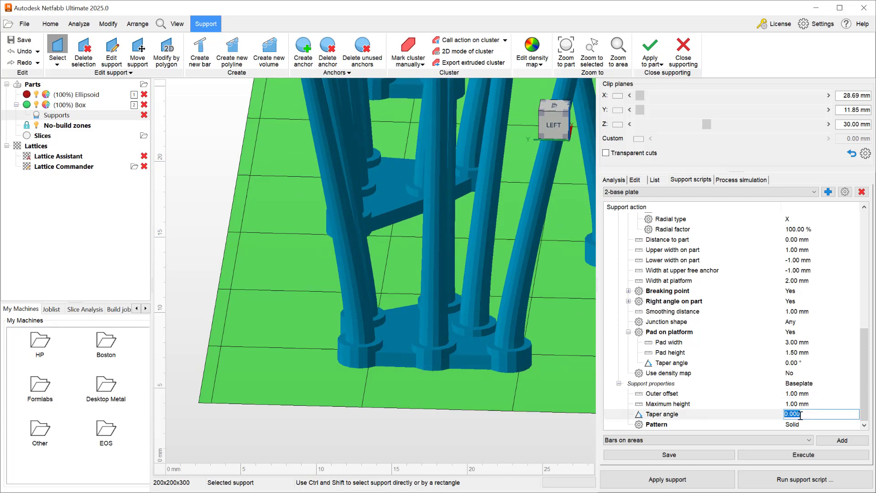
pyautogui.write('-20')
pyautogui.click(805, 363)
pyautogui.write('-2')
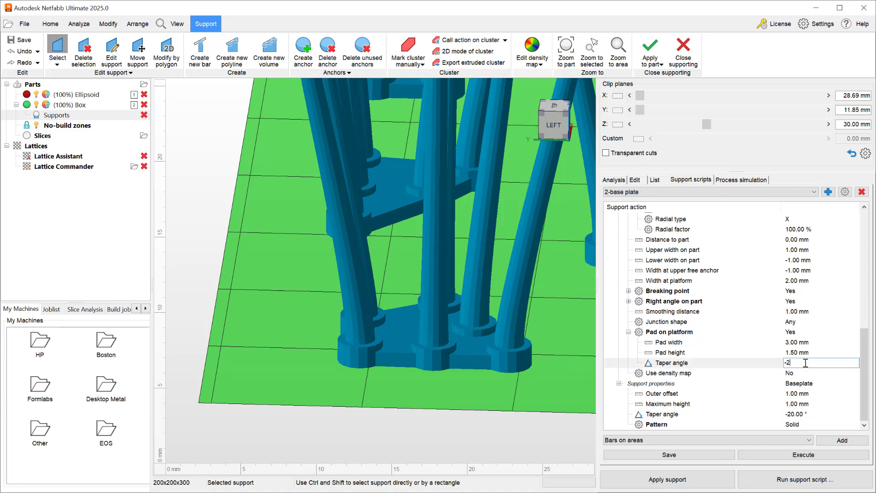
pyautogui.write('0')
pyautogui.click(803, 455)
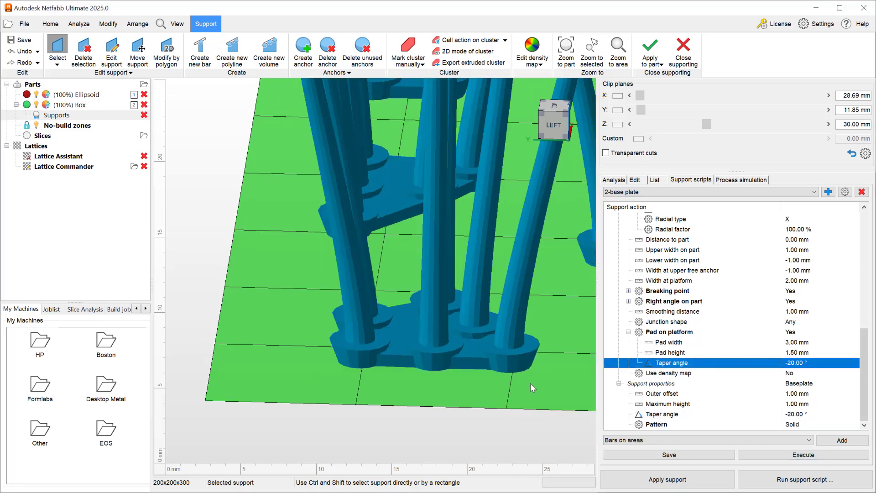
pyautogui.moveTo(530, 383); pyautogui.dragTo(404, 363, button='right')
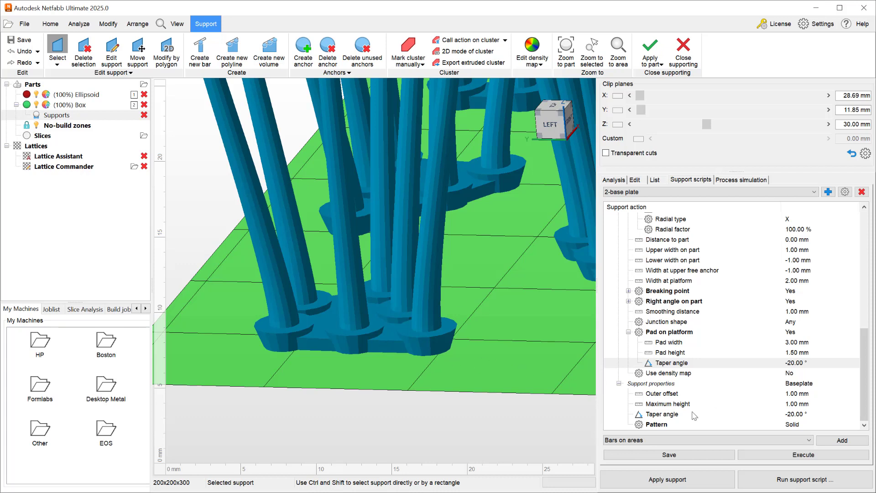
# - Check the base plate pattern list and keep the Solid pattern
pyautogui.click(808, 429)
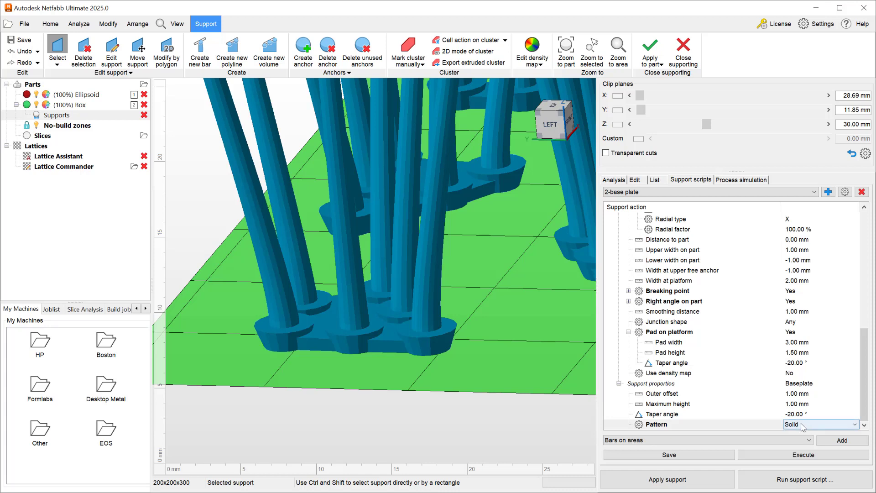
pyautogui.click(803, 425)
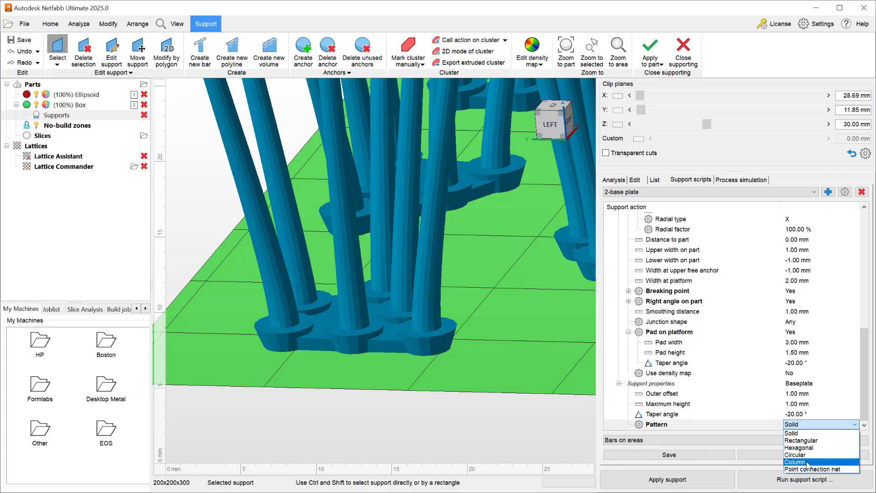
pyautogui.click(864, 352)
pyautogui.moveTo(865, 351); pyautogui.dragTo(866, 267)
pyautogui.click(808, 286)
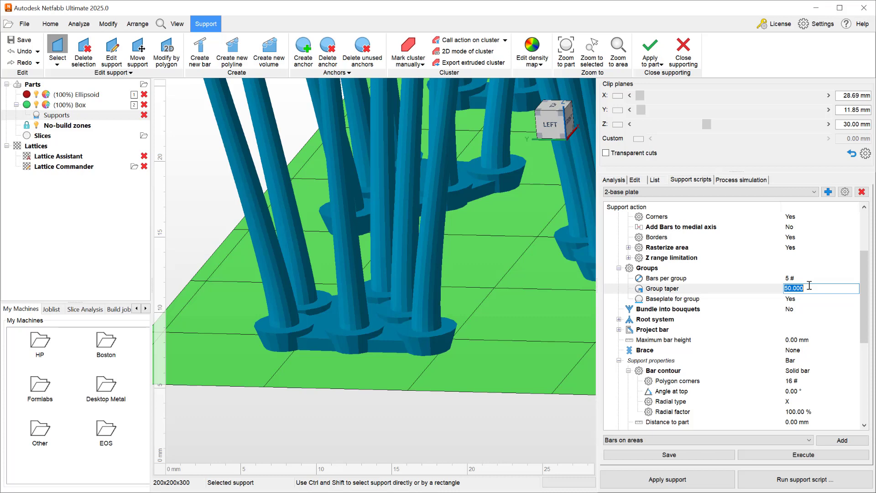
# - Change the group taper from 50 to 20 % and regenerate the box supports
pyautogui.write('20')
pyautogui.click(814, 454)
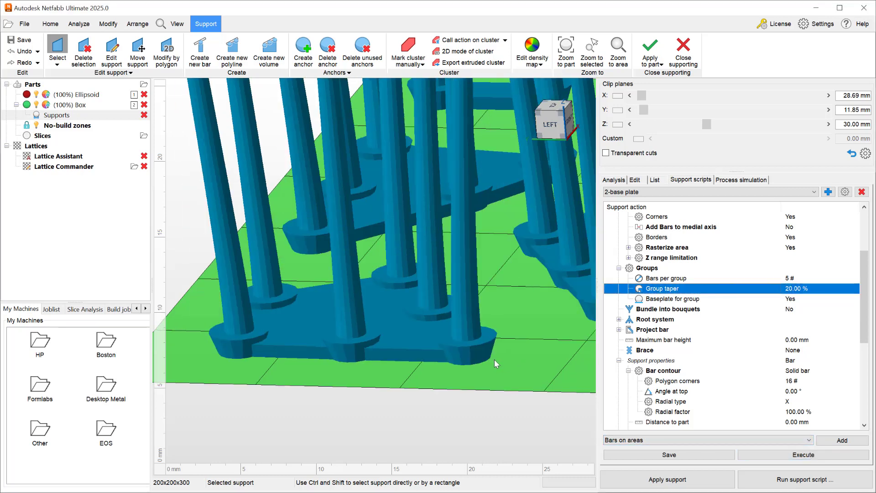
pyautogui.scroll(-6, 831, 367)
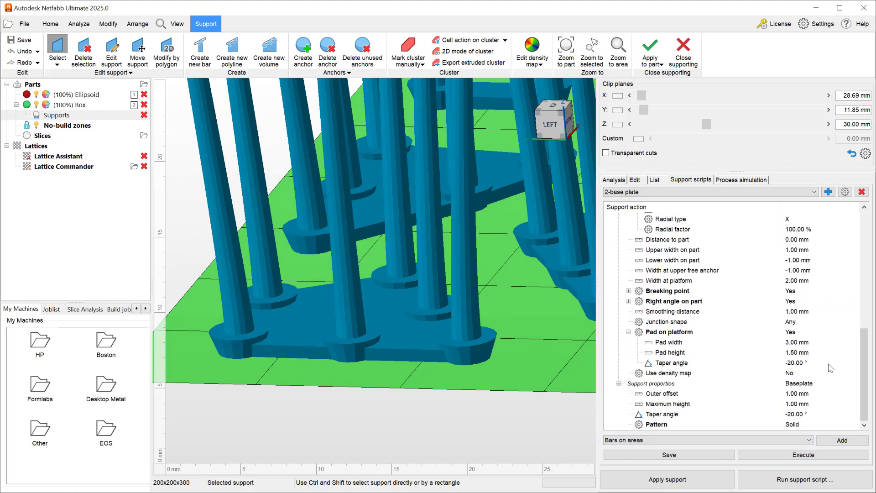
# - Switch the base plate pattern to Hexagonal, regenerate, and inspect the perforated plates
pyautogui.click(802, 425)
pyautogui.click(802, 424)
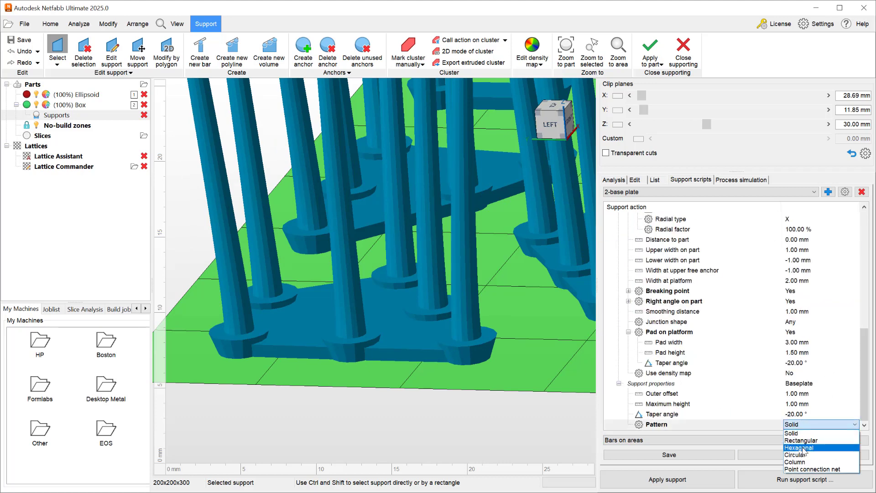
pyautogui.click(804, 448)
pyautogui.click(803, 455)
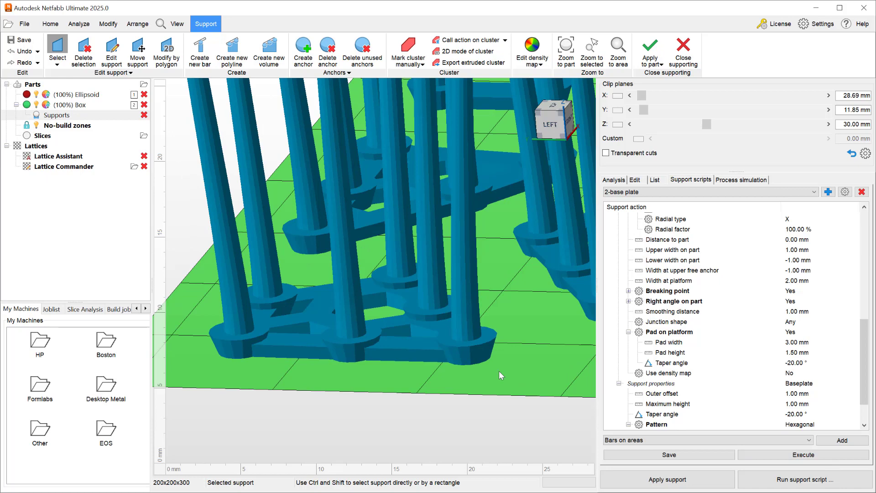
pyautogui.moveTo(412, 357); pyautogui.dragTo(330, 294, button='right')
pyautogui.scroll(-2, 351, 299)
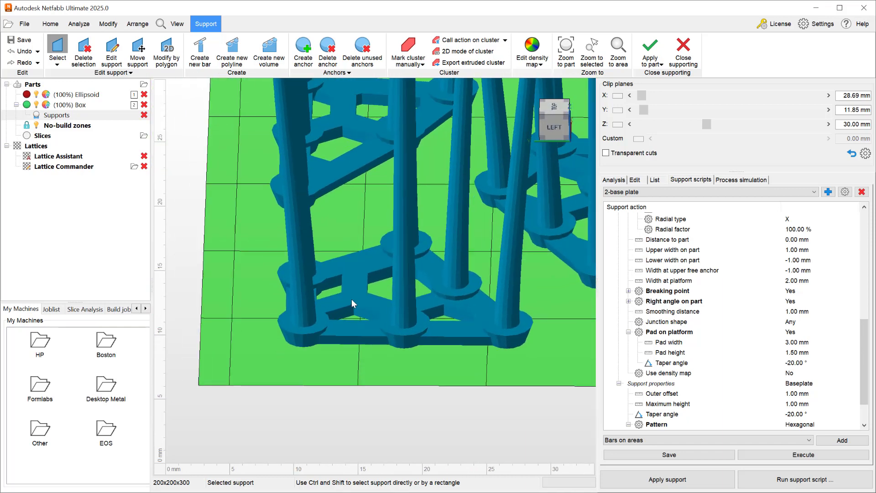
pyautogui.scroll(3, 352, 299)
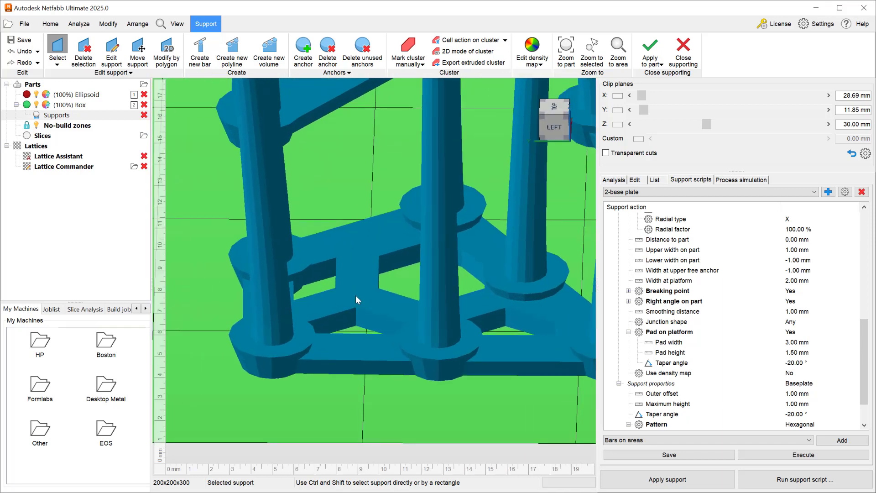
pyautogui.moveTo(347, 295); pyautogui.dragTo(364, 298, button='right')
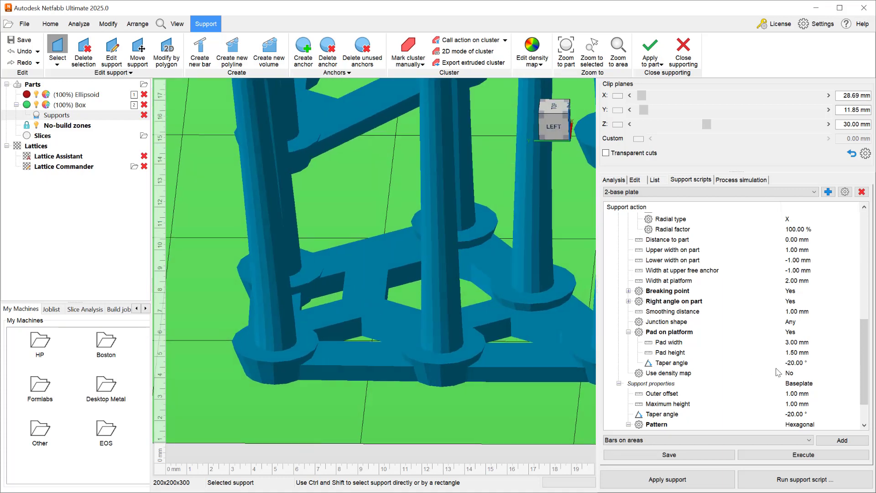
# - Try a Circular base plate pattern, regenerate the supports and inspect them
pyautogui.click(809, 426)
pyautogui.click(809, 425)
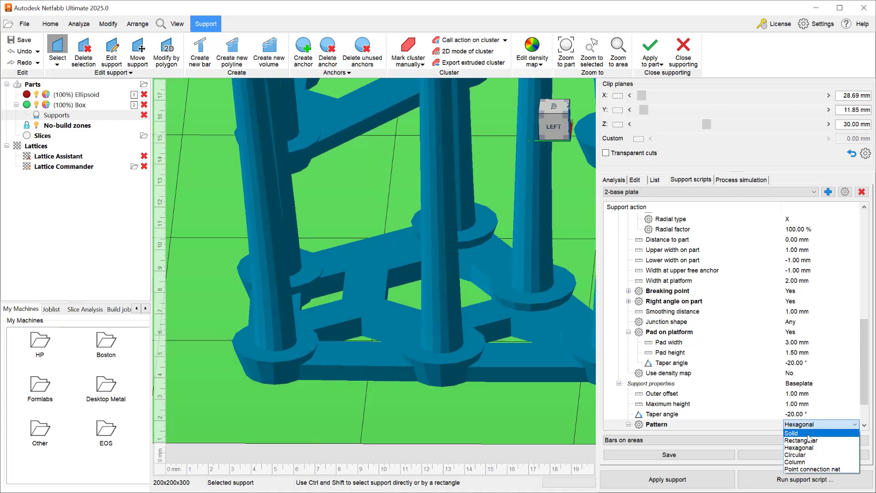
pyautogui.click(807, 458)
pyautogui.click(804, 454)
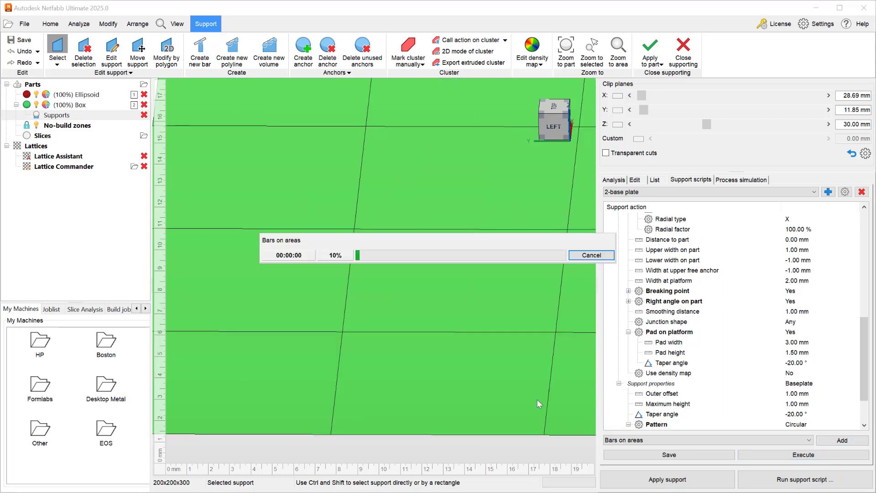
pyautogui.moveTo(422, 294); pyautogui.dragTo(493, 294, button='right')
# - Switch the base plate pattern to Column and regenerate the supports
pyautogui.click(799, 426)
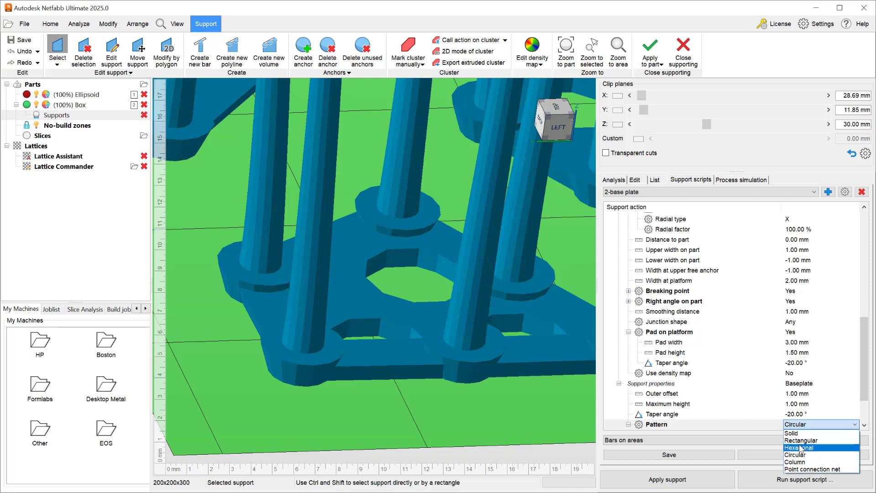
pyautogui.click(831, 463)
pyautogui.click(830, 459)
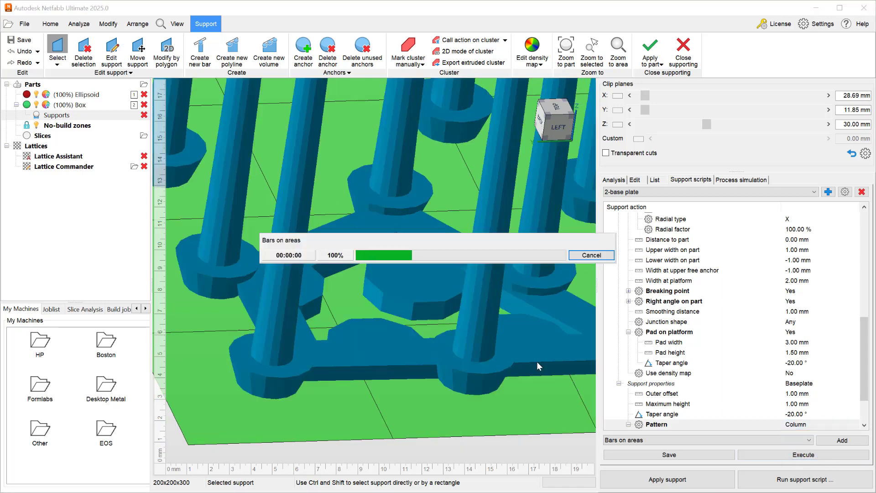
pyautogui.moveTo(432, 321)
pyautogui.mouseDown(button='right')
pyautogui.moveTo(460, 321)
pyautogui.moveTo(436, 322)
pyautogui.mouseUp(button='right')
pyautogui.click(801, 425)
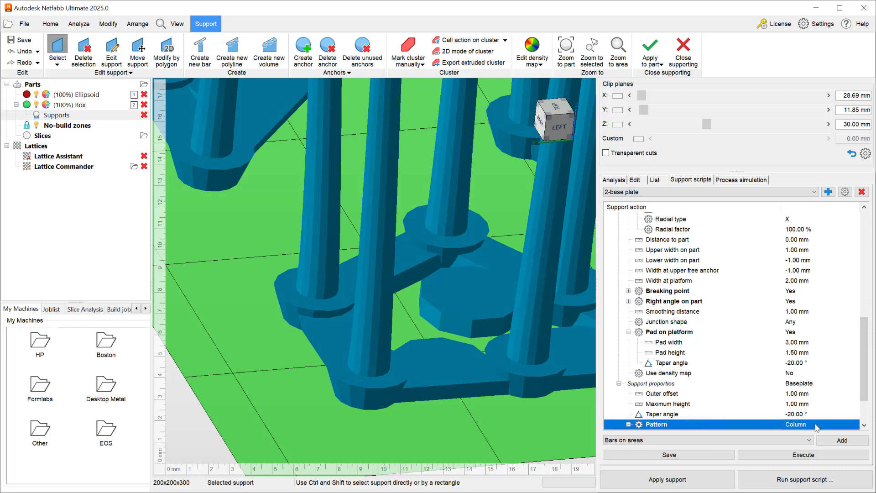
pyautogui.click(816, 425)
pyautogui.click(816, 425)
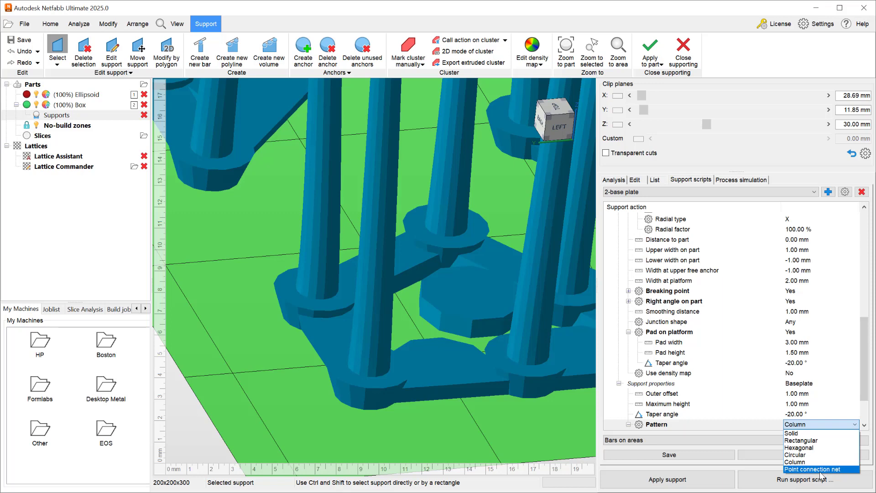
# - Regenerate the base plates with the Point connection net pattern
pyautogui.click(820, 470)
pyautogui.click(803, 454)
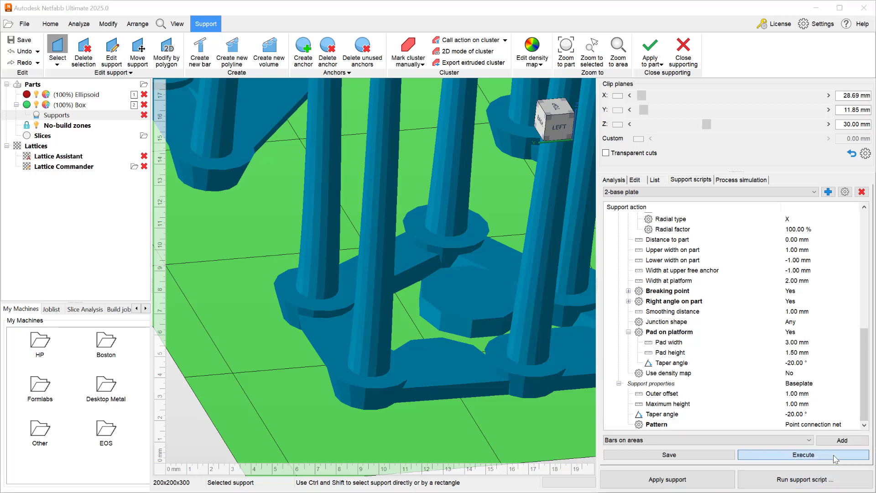
pyautogui.moveTo(579, 378); pyautogui.dragTo(435, 379, button='middle')
pyautogui.scroll(2, 523, 348)
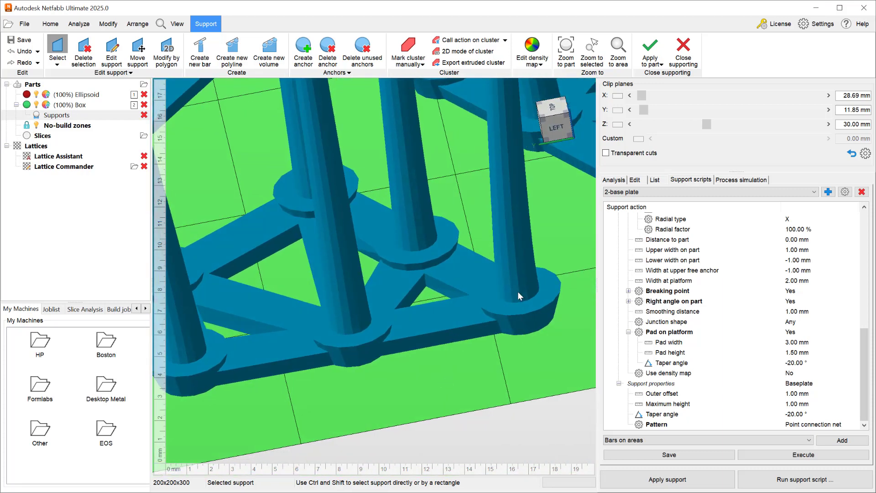
pyautogui.moveTo(461, 334); pyautogui.dragTo(527, 337, button='middle')
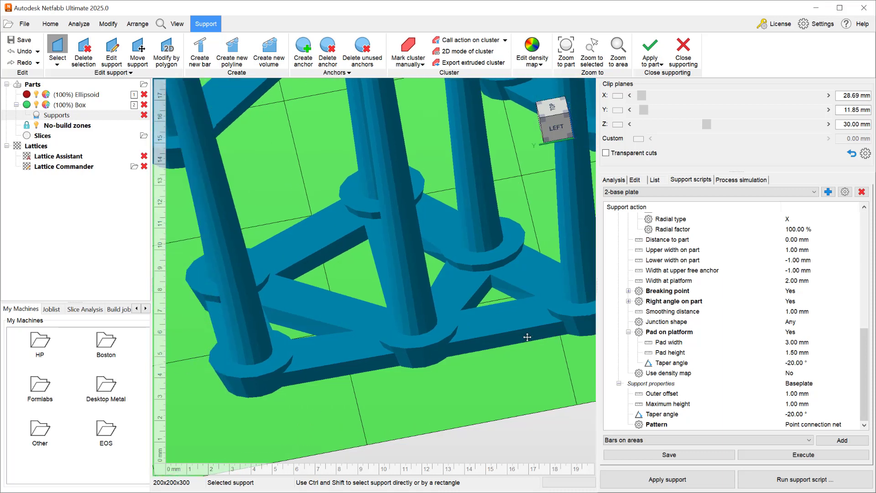
pyautogui.moveTo(500, 322); pyautogui.dragTo(502, 240, button='right')
# - Orbit and zoom around the box to inspect the connected base plate net from several angles
pyautogui.scroll(-5, 520, 328)
pyautogui.scroll(6, 502, 240)
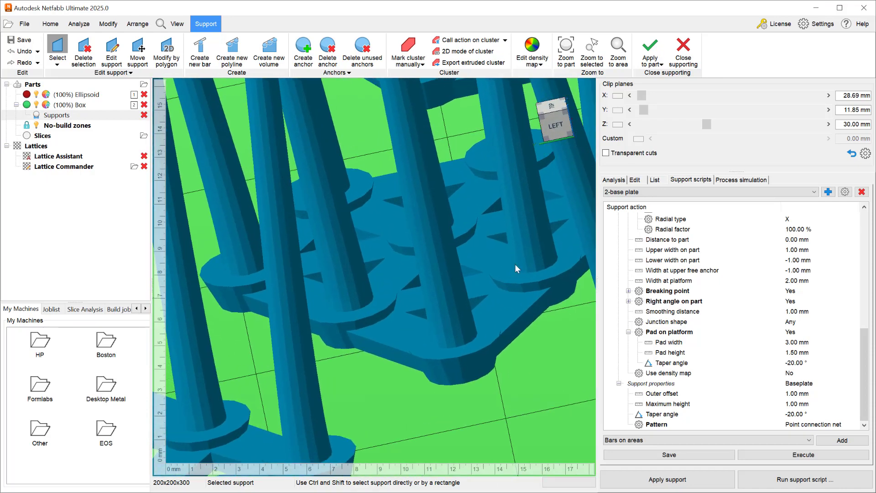
pyautogui.scroll(-8, 495, 275)
pyautogui.moveTo(495, 274); pyautogui.dragTo(477, 368, button='right')
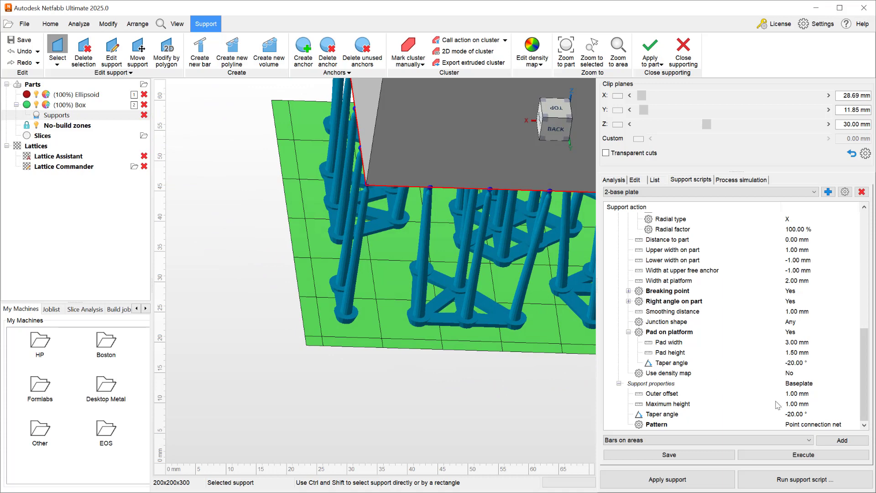
pyautogui.scroll(5, 467, 327)
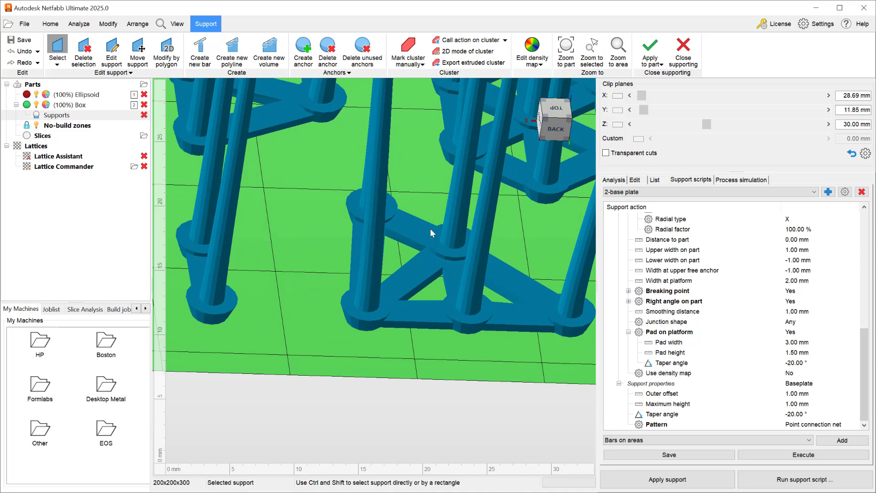
pyautogui.scroll(-3, 477, 324)
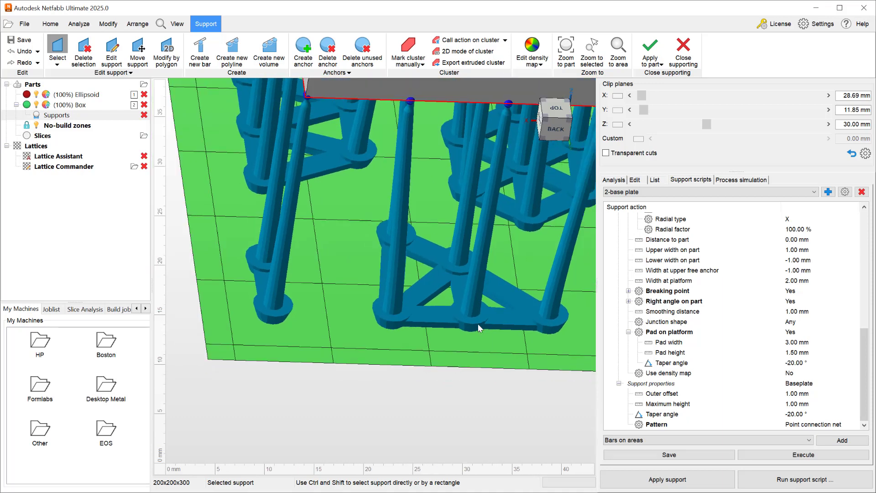
pyautogui.moveTo(478, 324); pyautogui.dragTo(428, 356, button='right')
pyautogui.scroll(2, 396, 353)
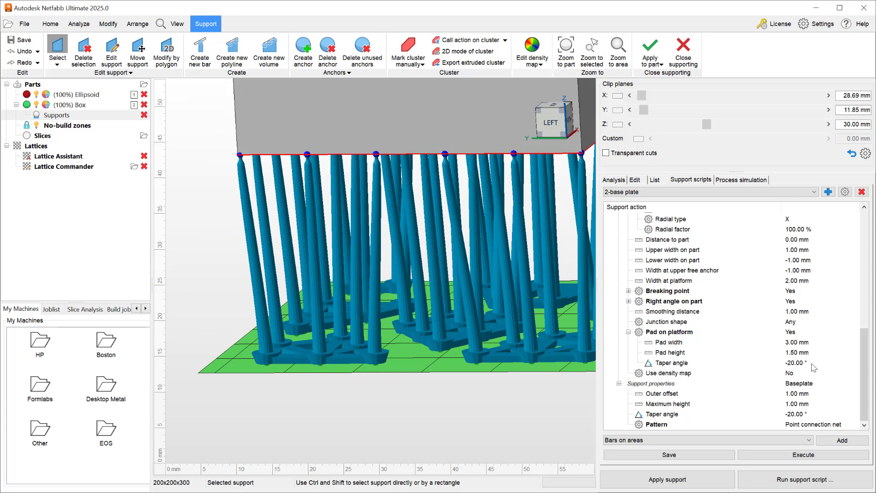
pyautogui.scroll(10, 816, 370)
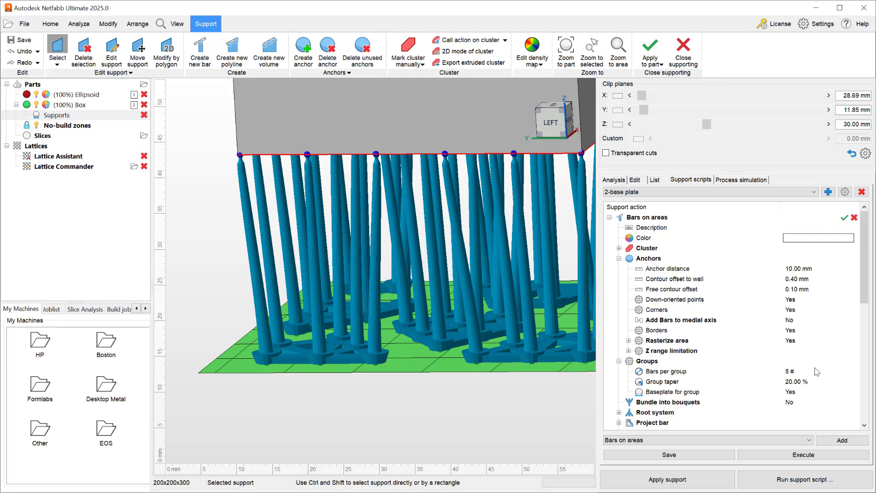
# - Collapse the Anchors and Groups sections and set the brace type to K
pyautogui.click(619, 258)
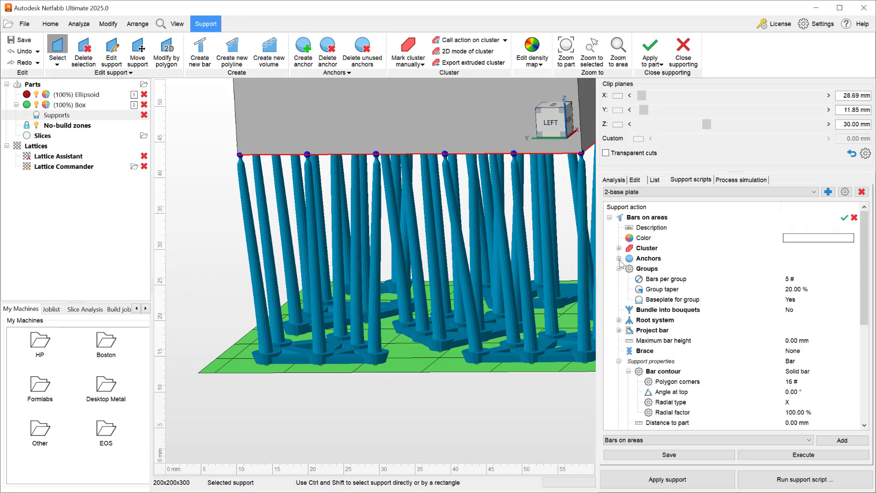
pyautogui.click(618, 268)
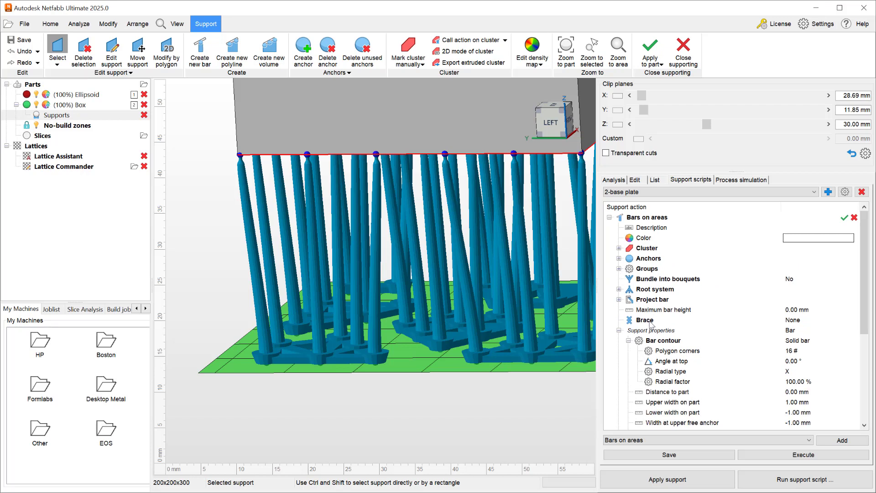
pyautogui.click(802, 321)
pyautogui.click(802, 320)
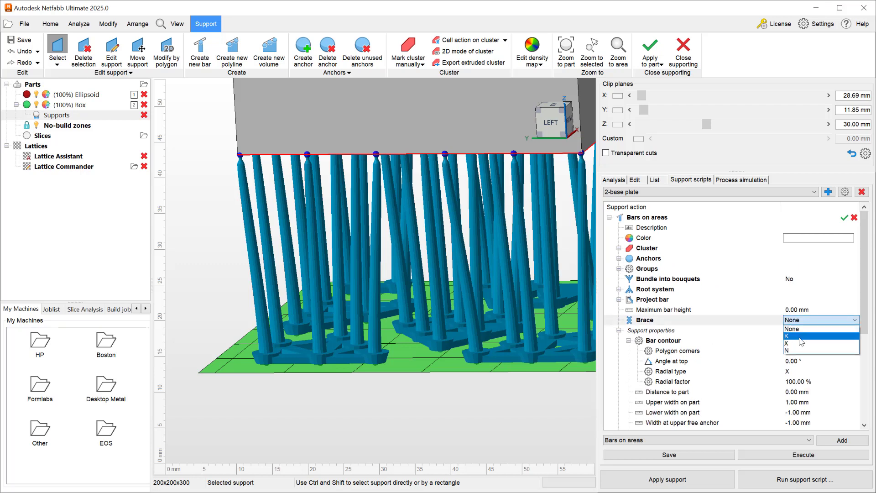
pyautogui.click(799, 337)
pyautogui.click(801, 322)
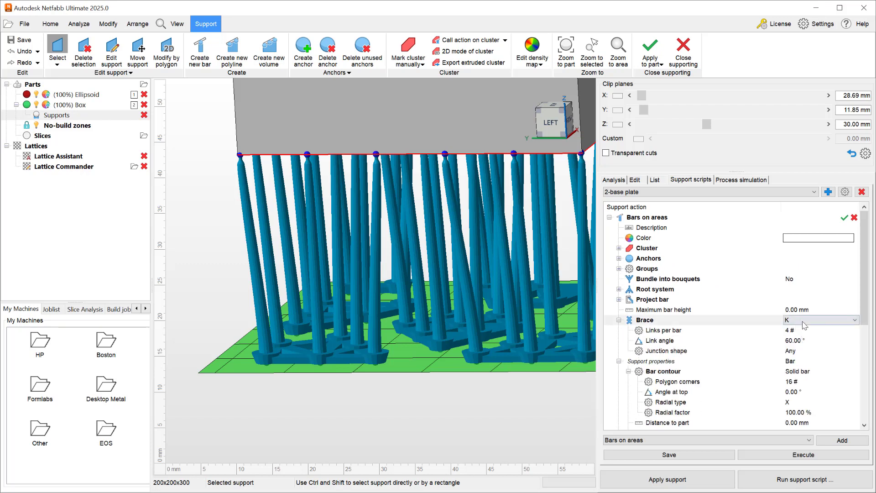
pyautogui.click(801, 321)
pyautogui.click(799, 336)
# - Set 2 links per bar and regenerate the K-braced supports
pyautogui.click(801, 331)
pyautogui.click(801, 332)
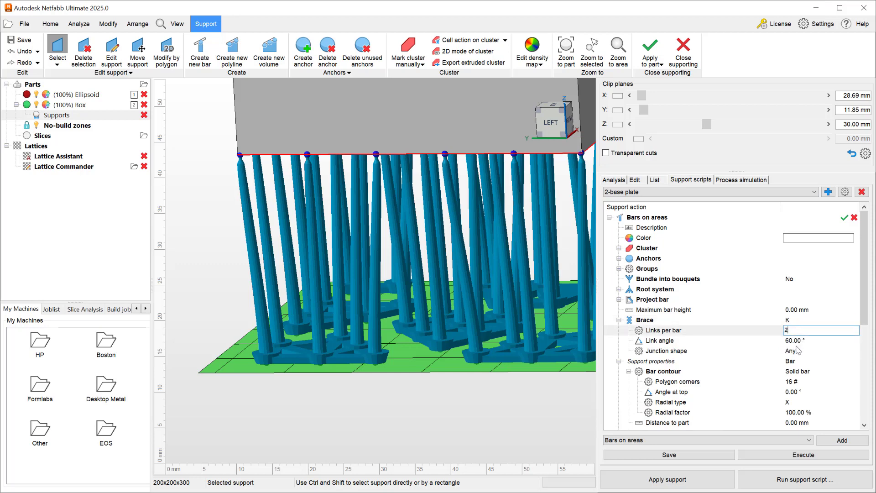
pyautogui.write('2')
pyautogui.click(803, 454)
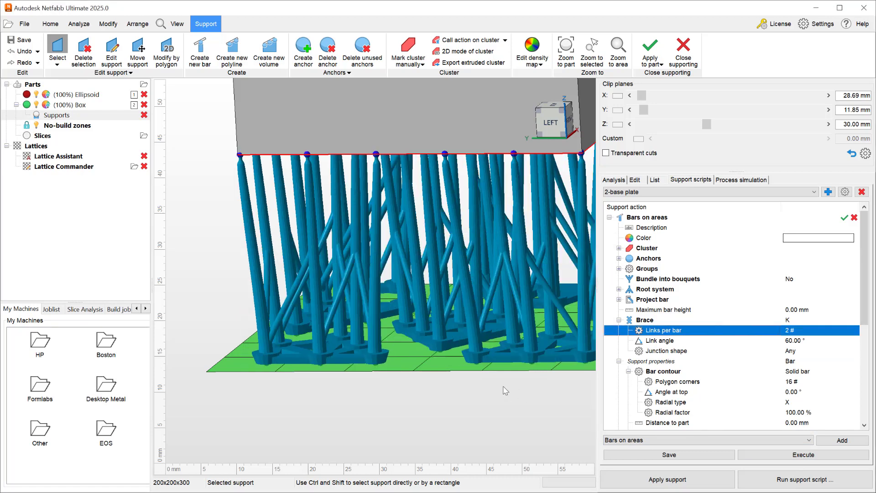
pyautogui.moveTo(443, 362); pyautogui.dragTo(404, 359, button='right')
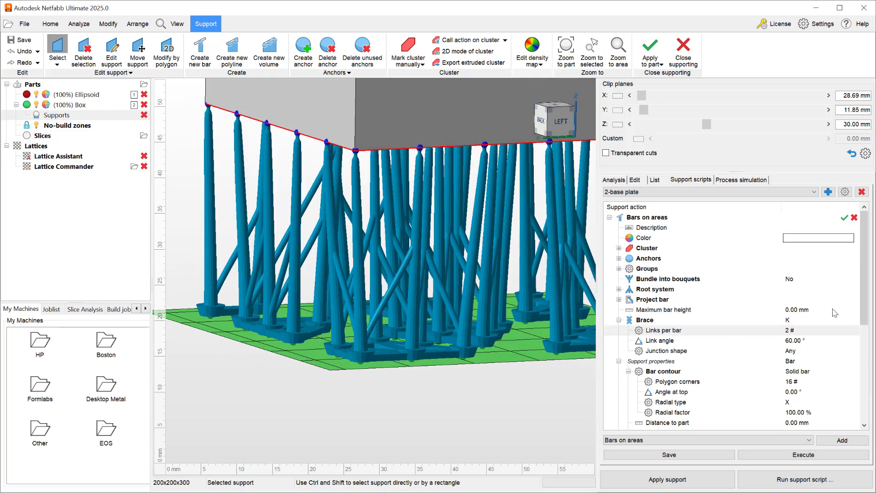
# - Set the K-brace link angle to 45°, regenerate, and orbit to inspect the braces
pyautogui.click(803, 340)
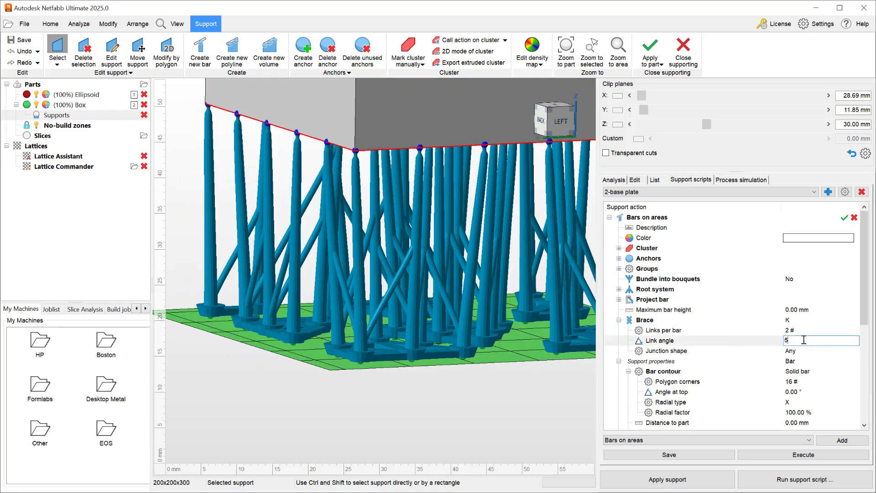
pyautogui.click(819, 454)
pyautogui.moveTo(494, 402); pyautogui.dragTo(455, 436, button='right')
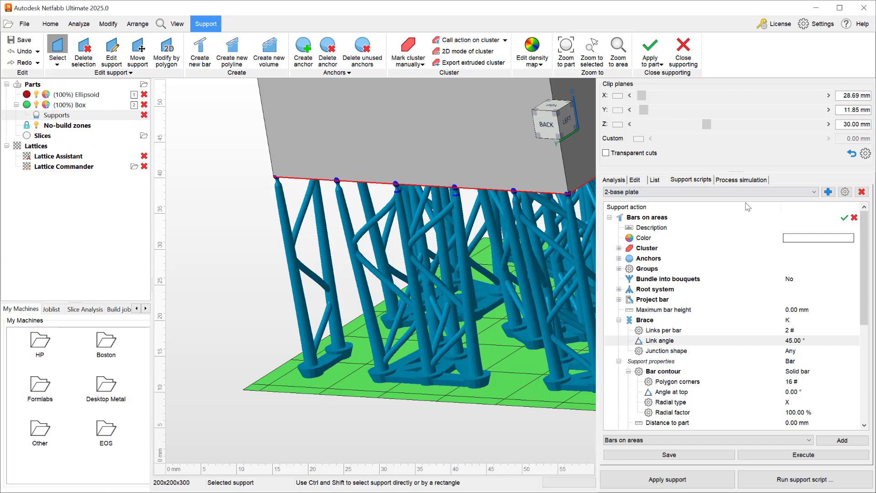
pyautogui.moveTo(496, 263); pyautogui.dragTo(387, 281, button='right')
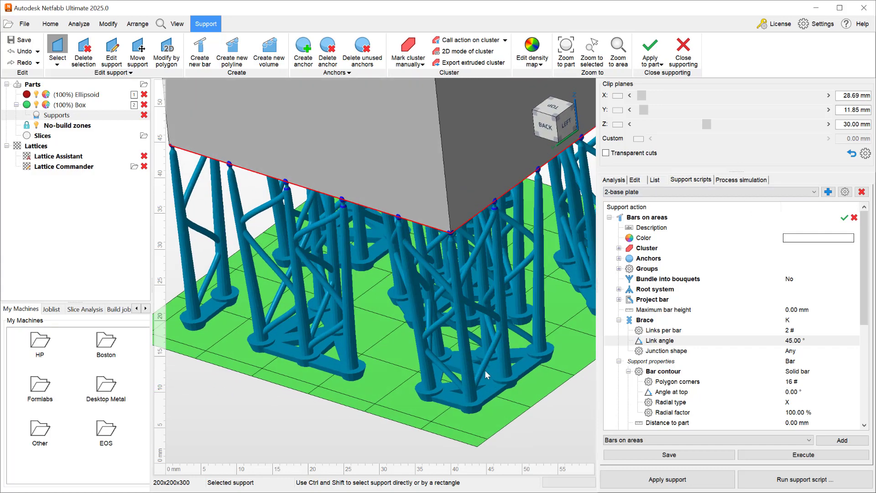